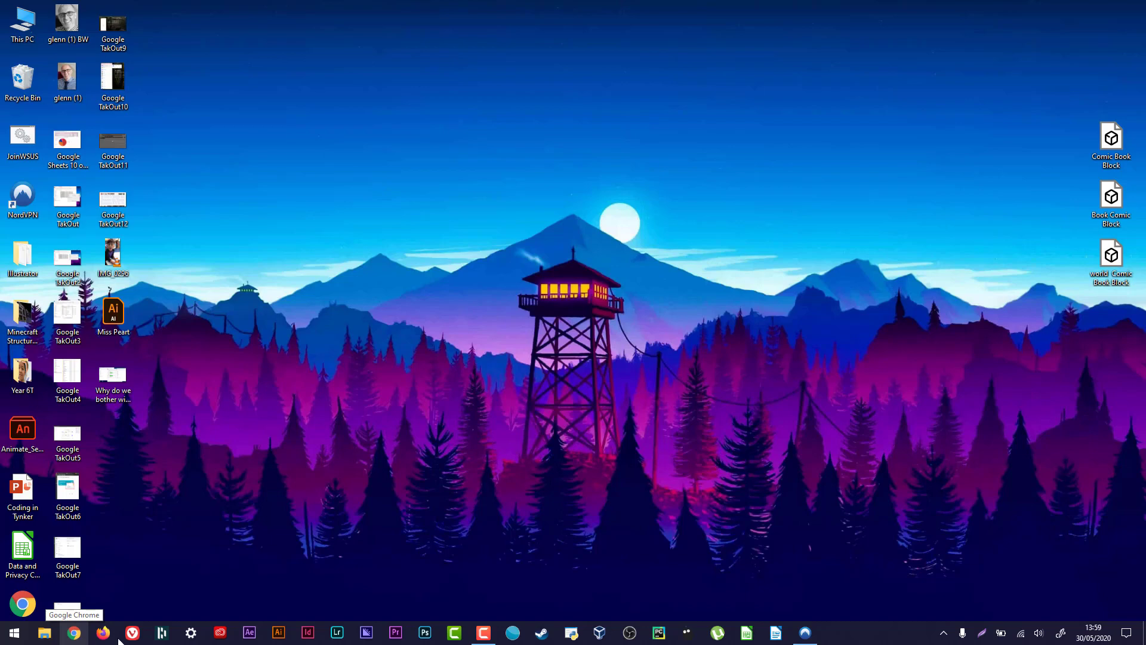
# Step: Open Google Chrome full-screen and search Google for Minecraft: Education Edition in a new tab
pyautogui.click(133, 631)
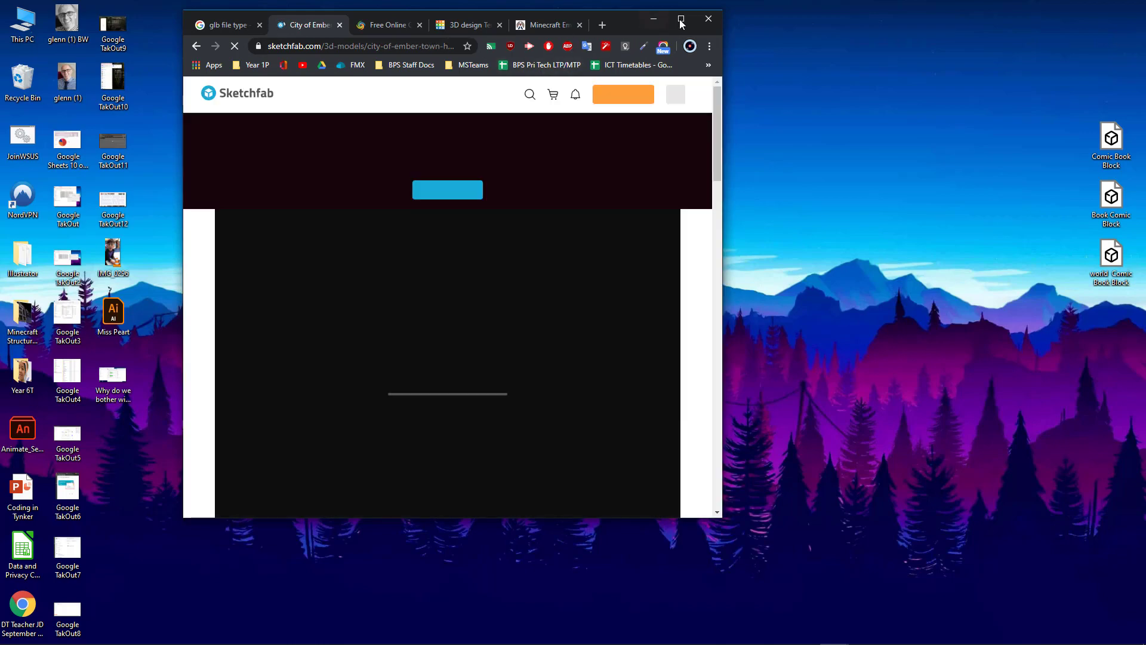
pyautogui.click(681, 18)
pyautogui.click(732, 10)
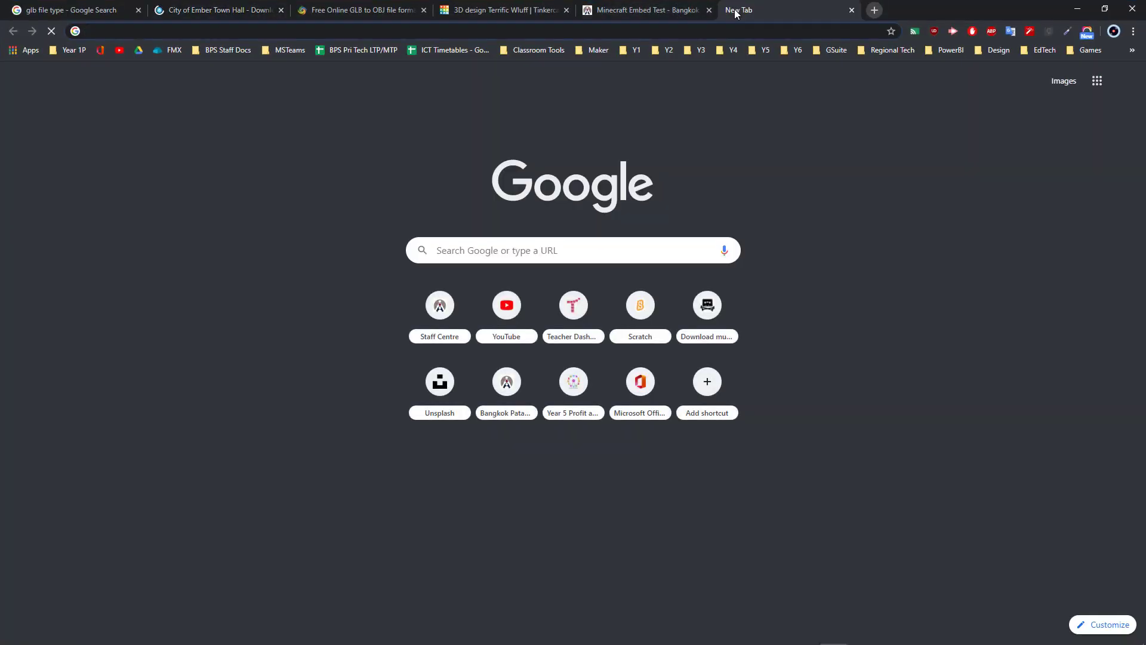
pyautogui.click(676, 32)
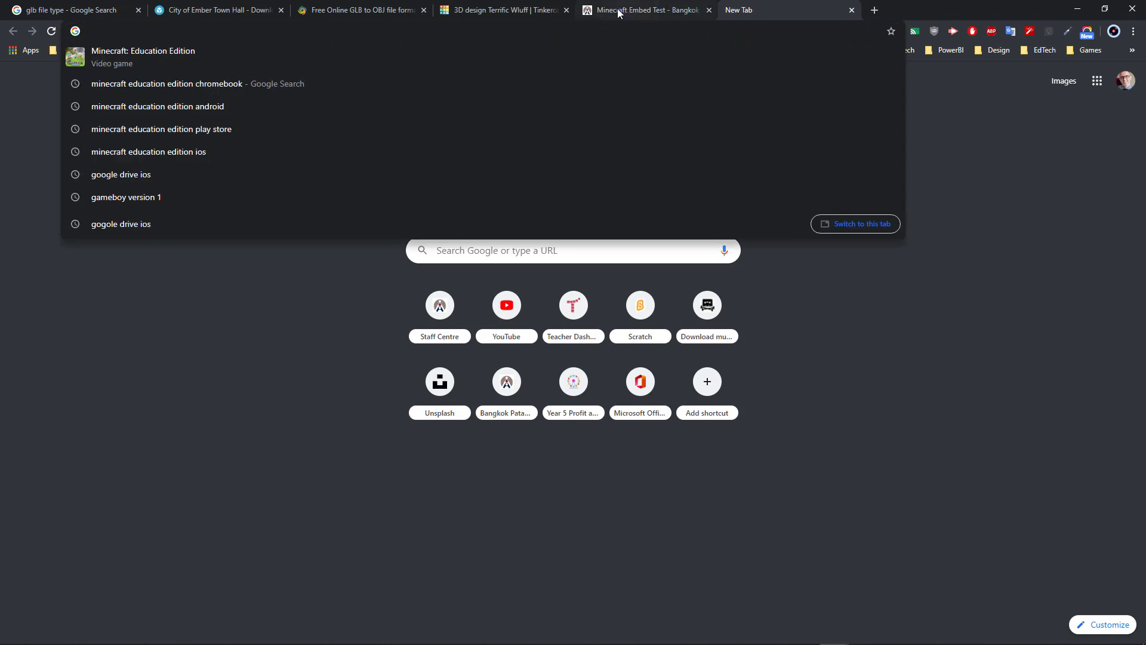
pyautogui.click(147, 70)
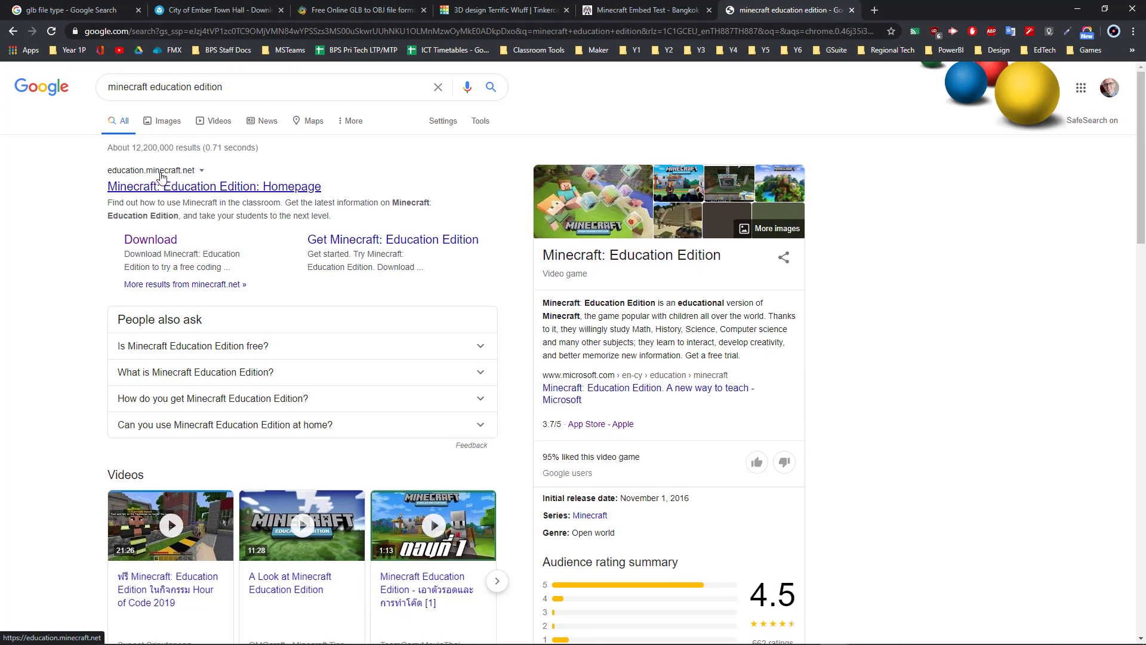
# Step: Open the Minecraft: Education Edition Download page from the education.minecraft.net search result
pyautogui.click(168, 241)
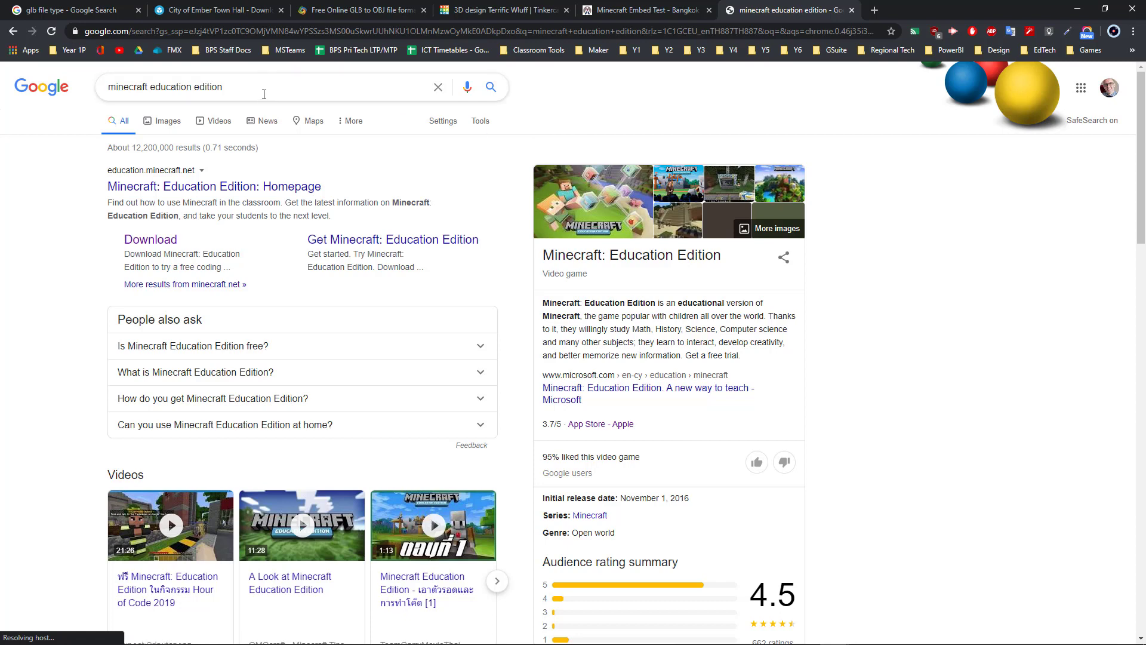
pyautogui.doubleClick(241, 93)
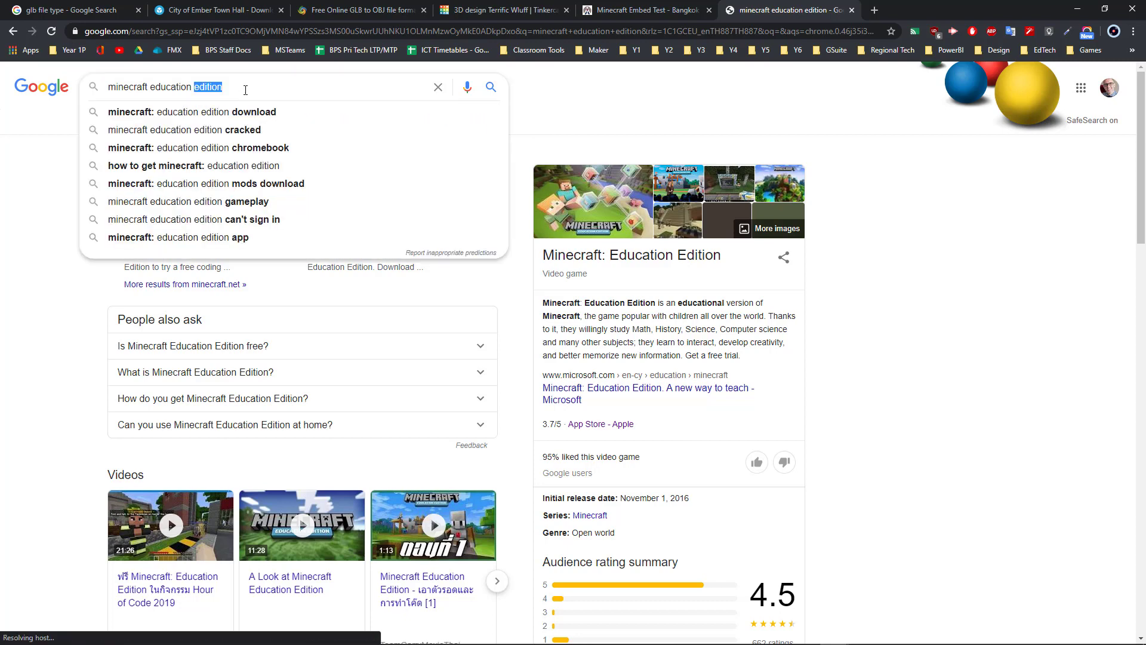
pyautogui.click(241, 93)
pyautogui.click(180, 134)
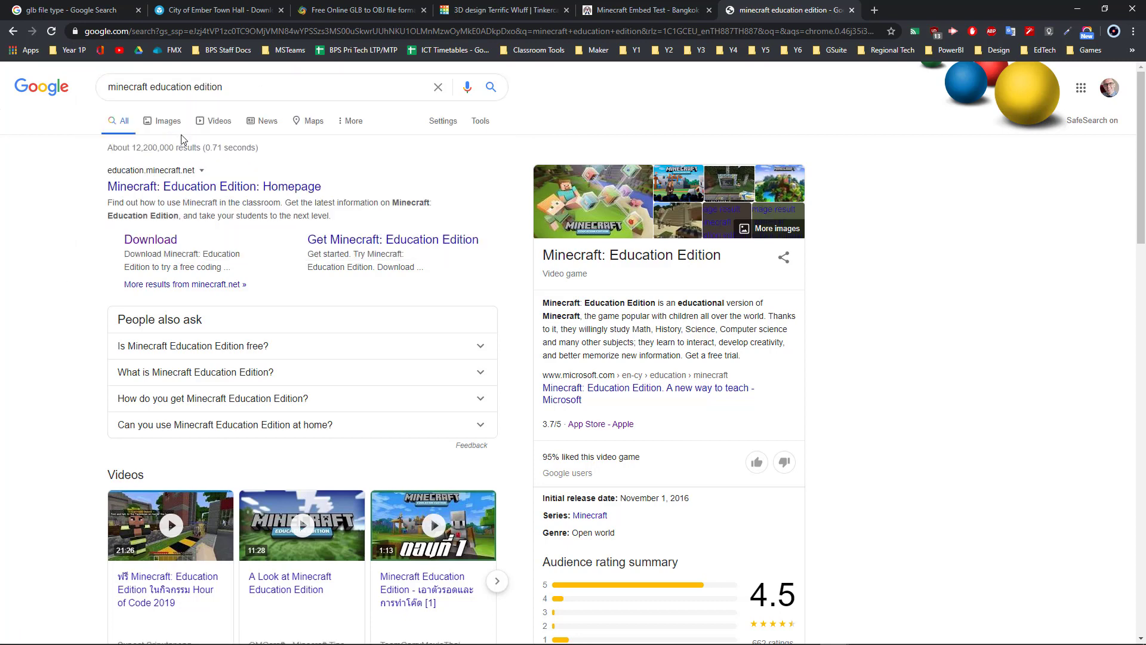
pyautogui.click(167, 245)
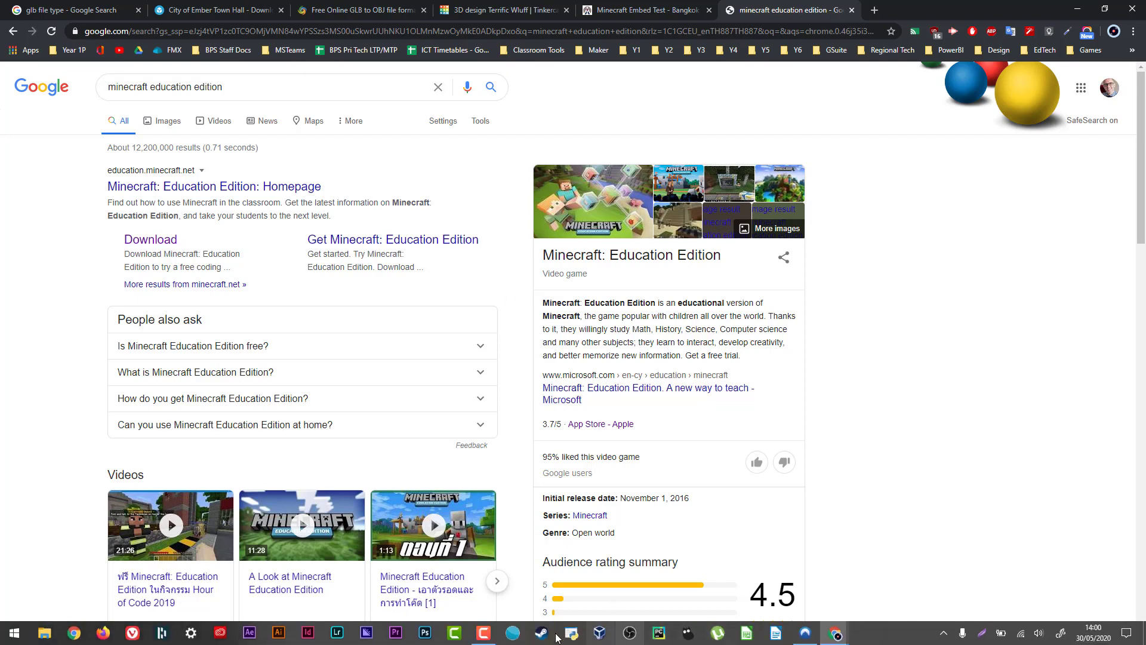
pyautogui.click(484, 632)
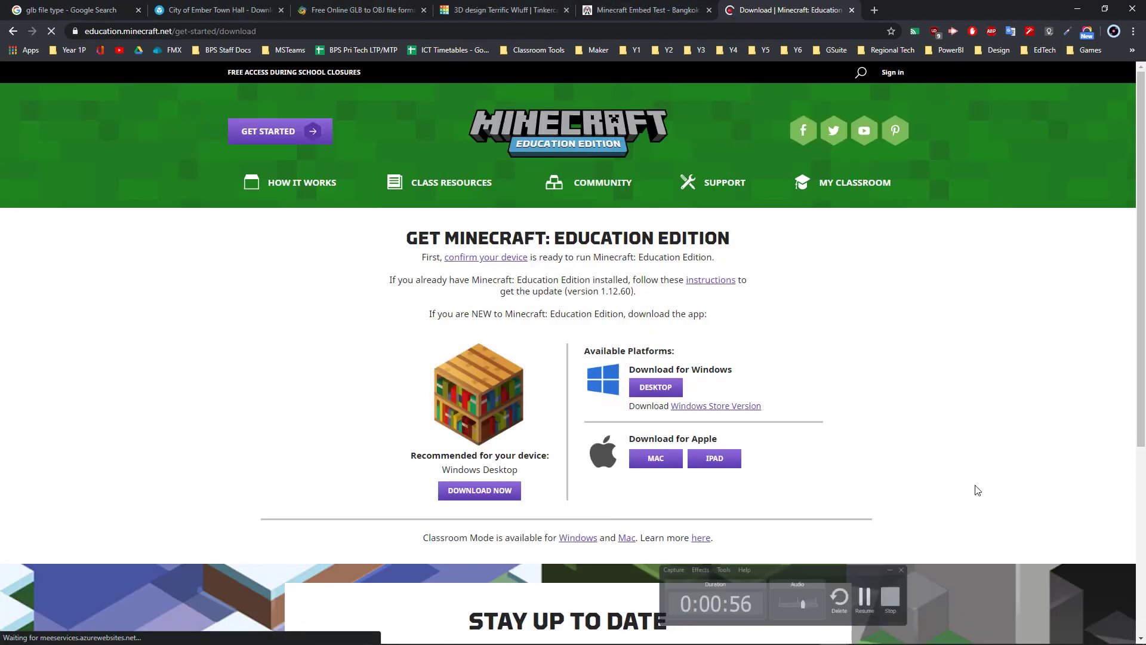
pyautogui.click(968, 472)
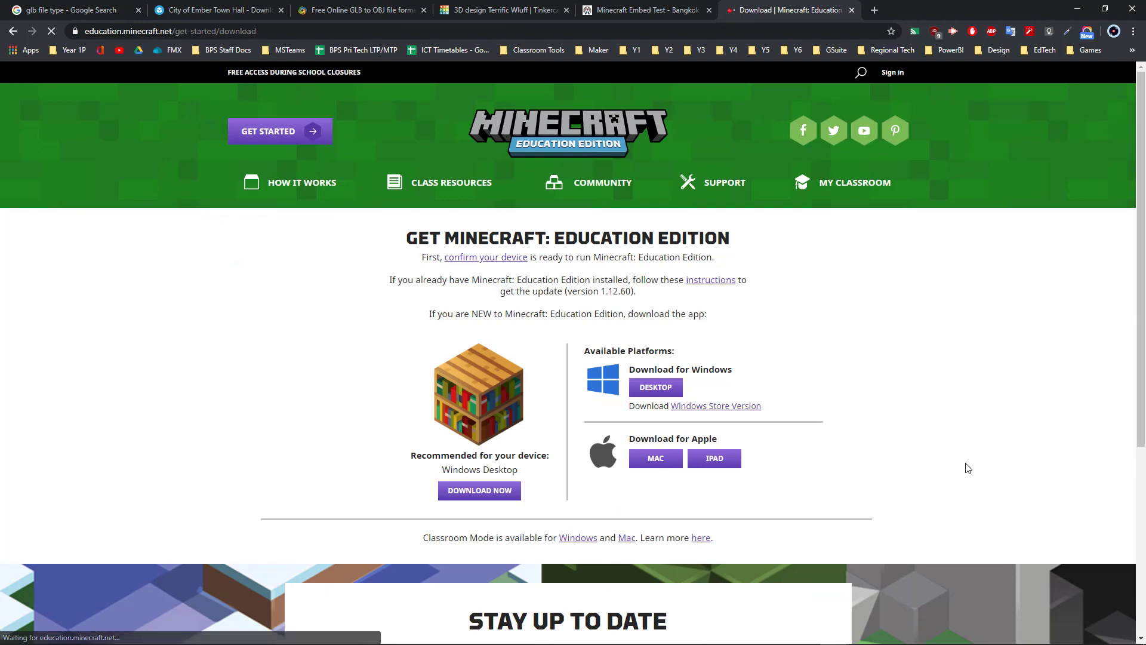
# Step: Check the version recommended for this device and try opening the Windows Store version of Minecraft: Education Edition
pyautogui.moveTo(286, 214)
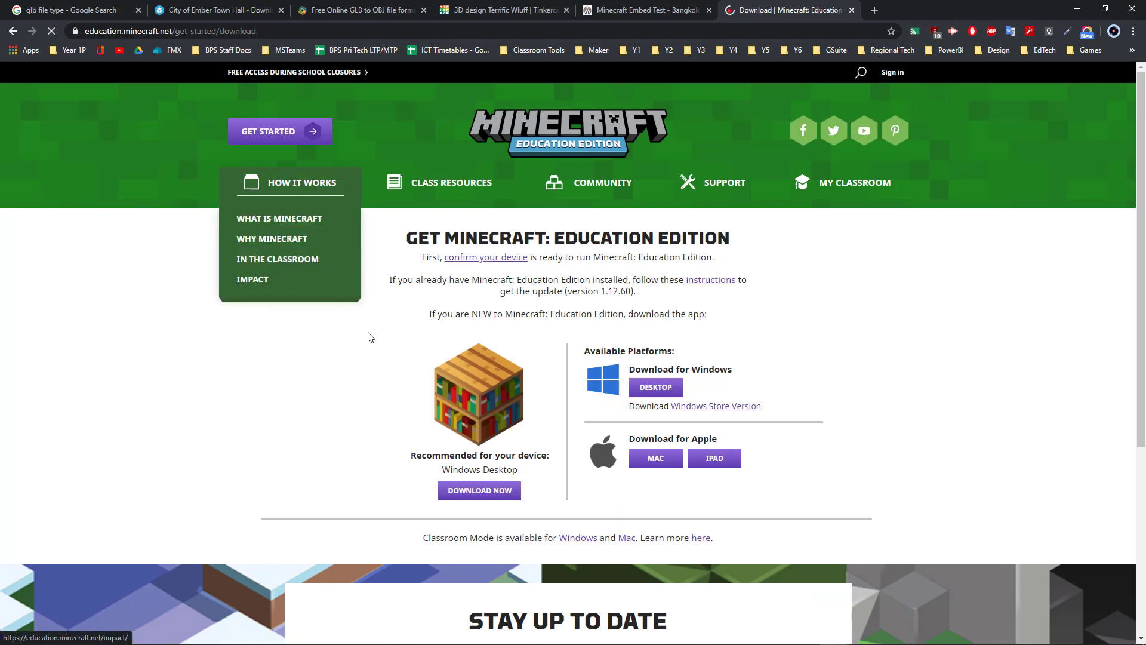
pyautogui.scroll(-1, 361, 382)
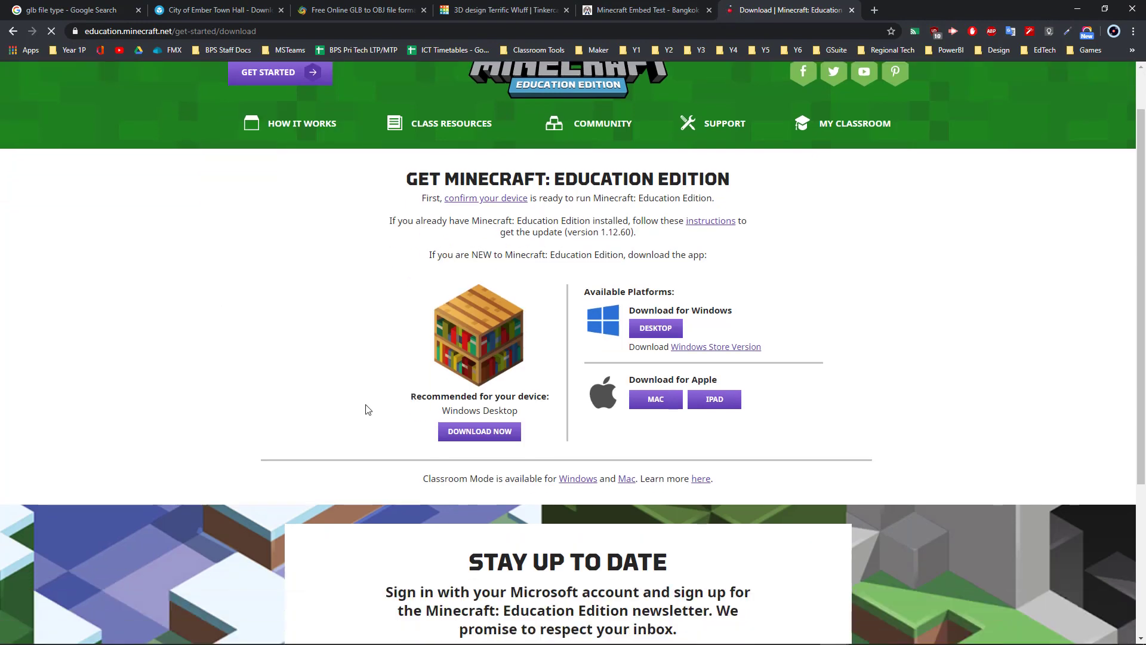
pyautogui.moveTo(444, 396); pyautogui.dragTo(554, 400)
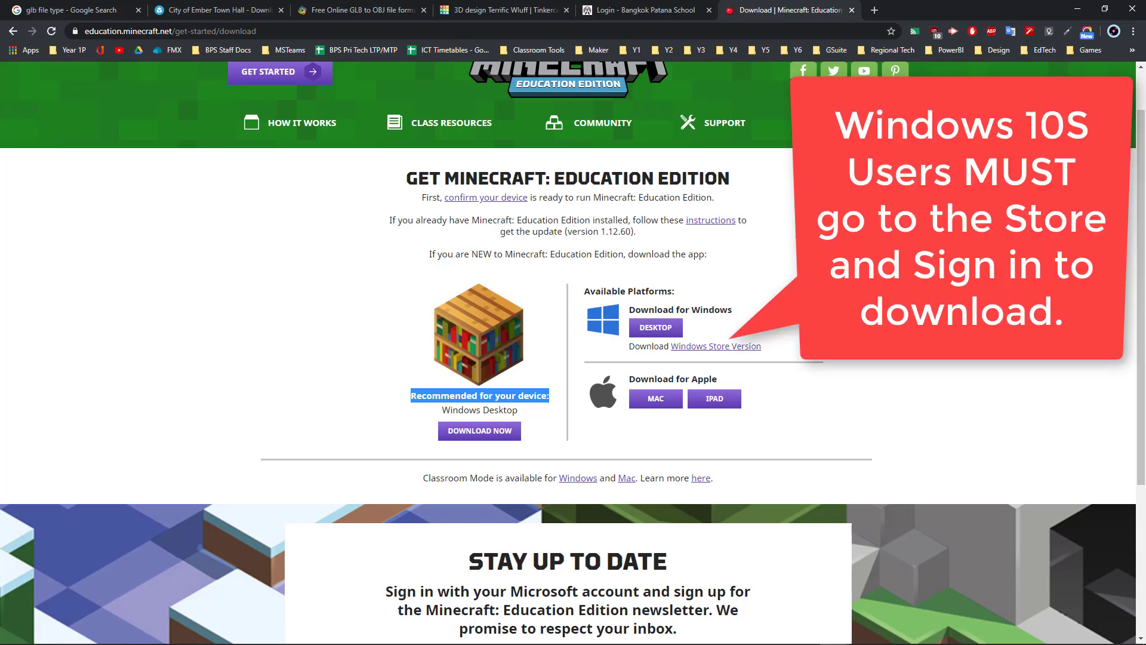
pyautogui.click(733, 351)
pyautogui.click(598, 115)
pyautogui.moveTo(561, 163)
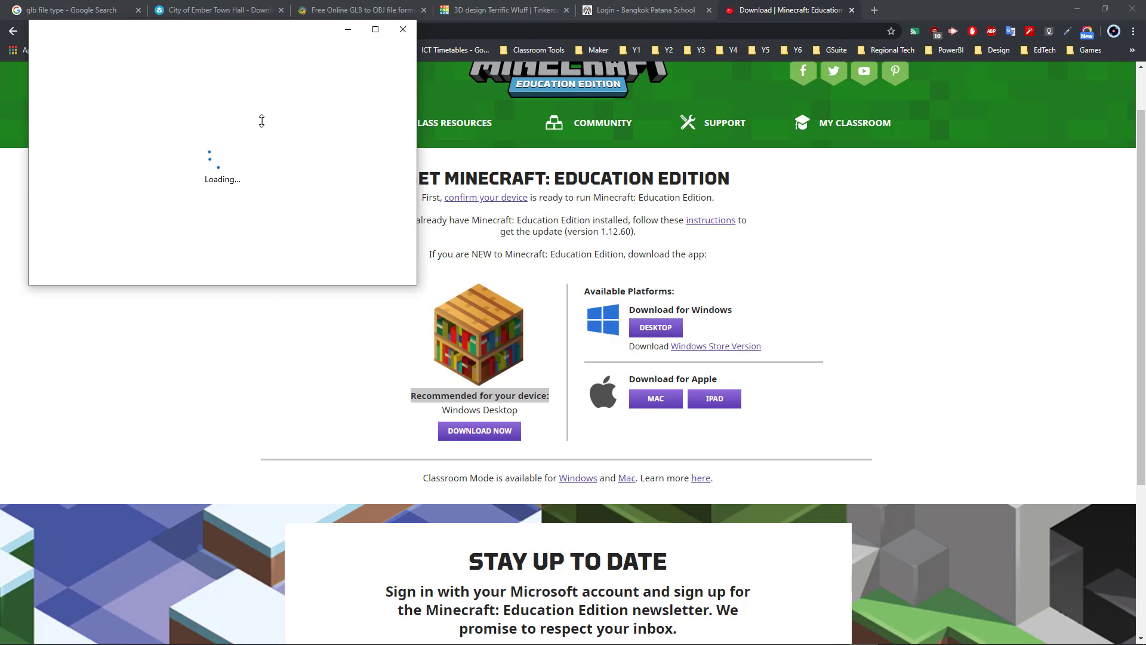
pyautogui.click(250, 343)
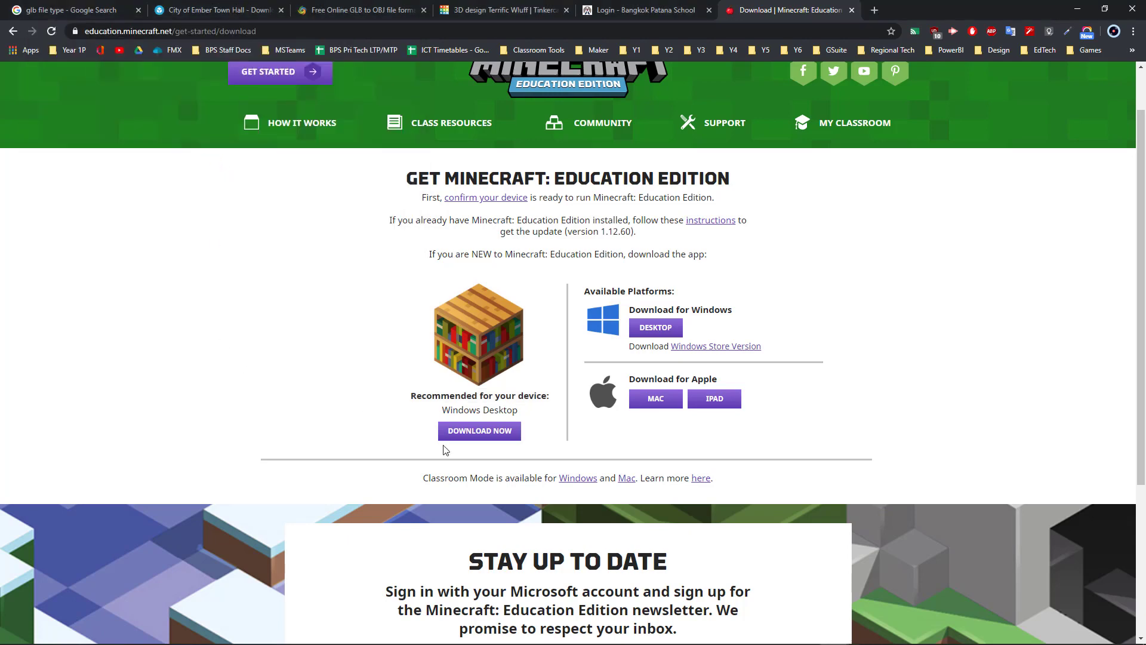
# Step: Download the recommended Windows Desktop installer, saving it in the Downloads folder as MinecraftEducationEdition_x86_1.12.61.0
pyautogui.click(483, 434)
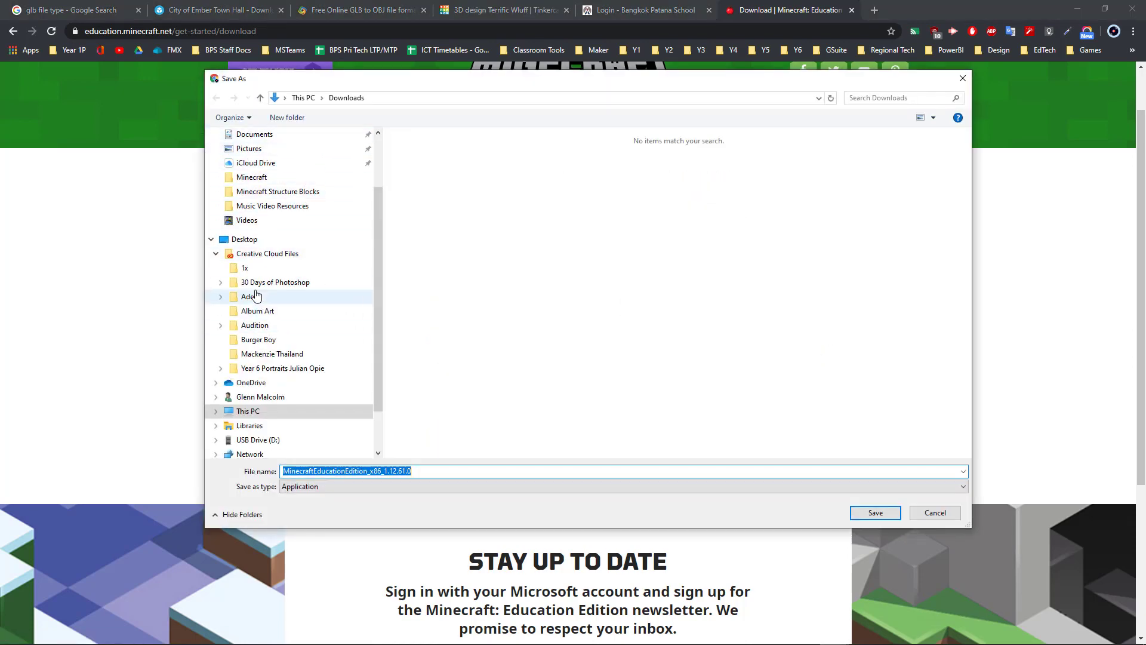
pyautogui.scroll(2, 257, 173)
pyautogui.click(255, 197)
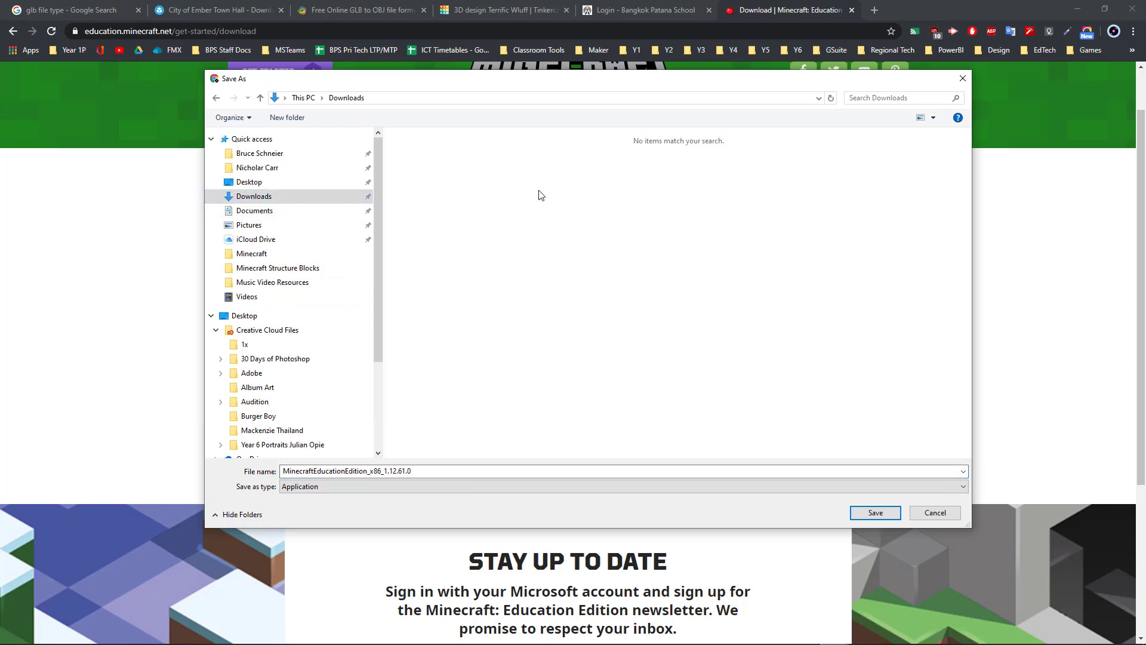
pyautogui.click(874, 514)
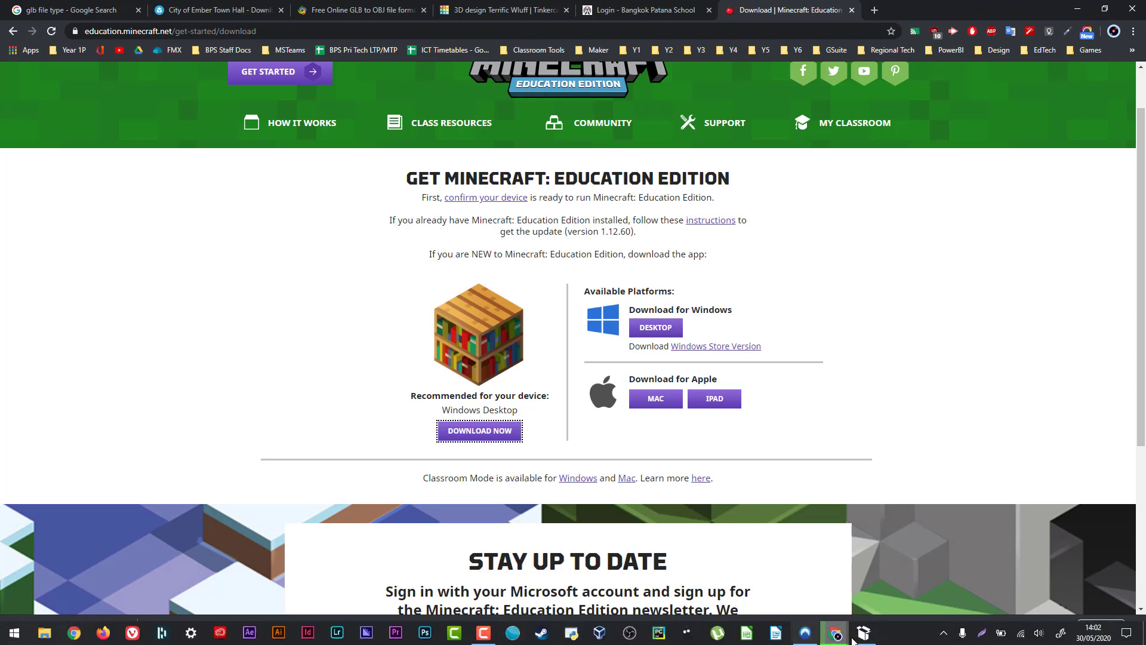
# Step: Bring up the Store app's Minecraft: Education Edition install window and close it without installing
pyautogui.click(865, 634)
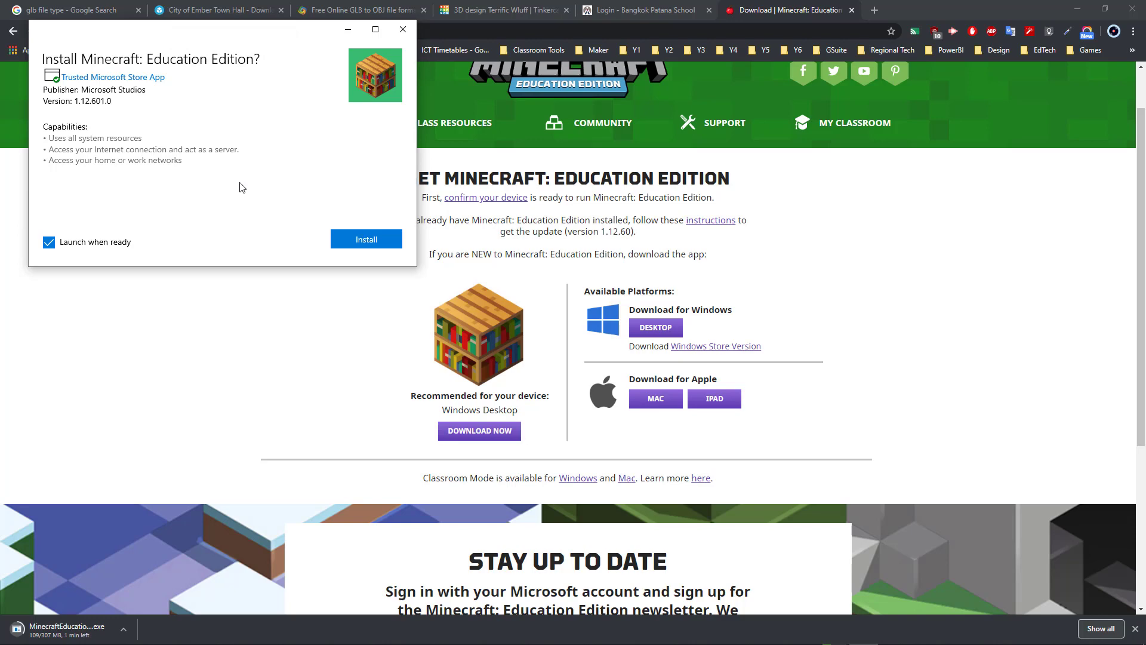
pyautogui.click(403, 28)
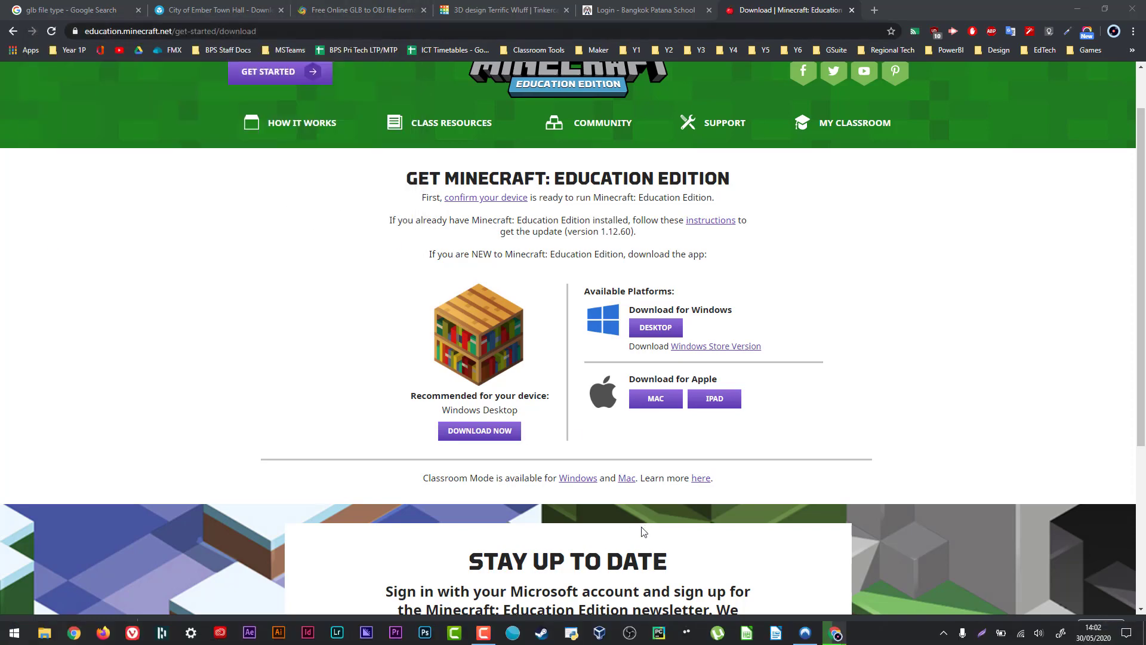
pyautogui.click(199, 449)
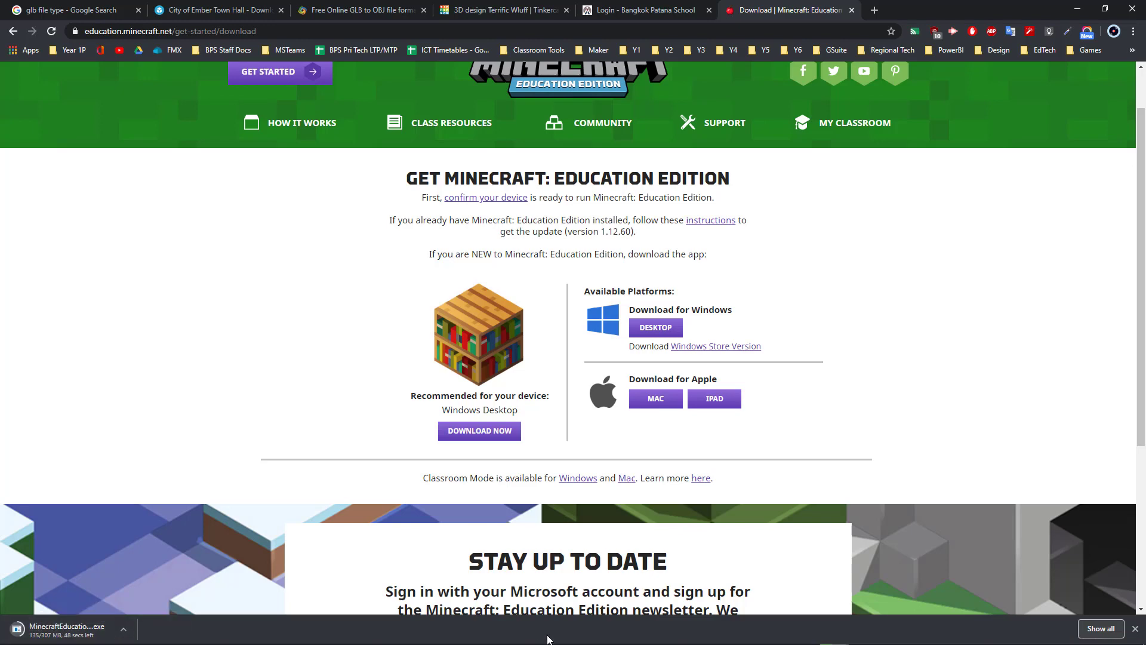
pyautogui.moveTo(538, 637)
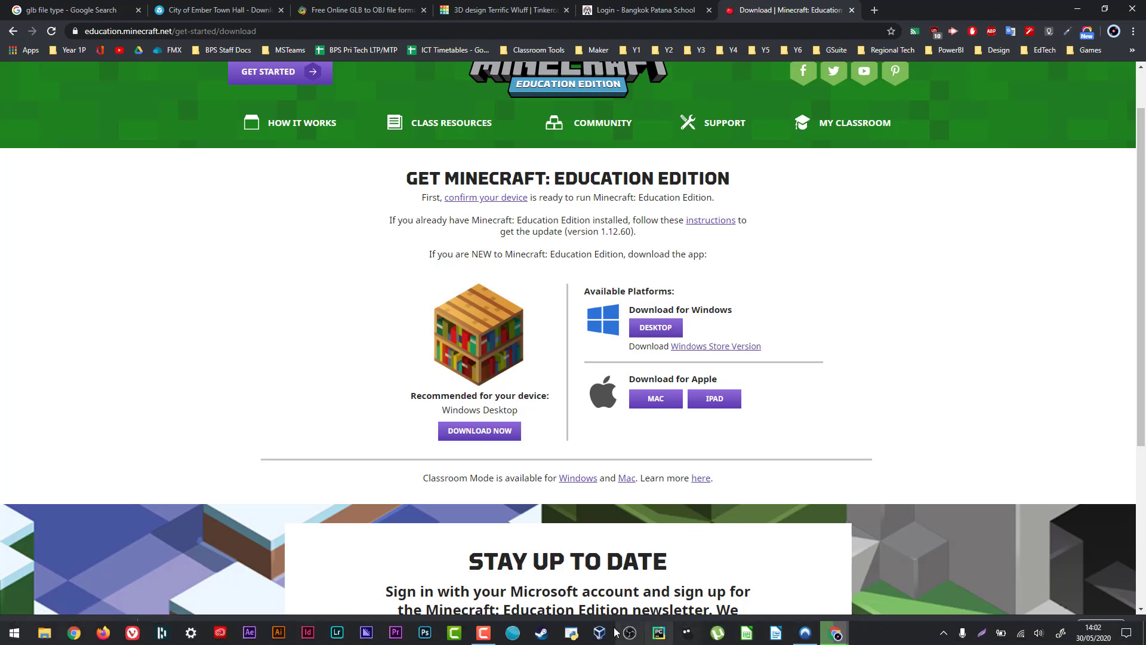
pyautogui.click(483, 633)
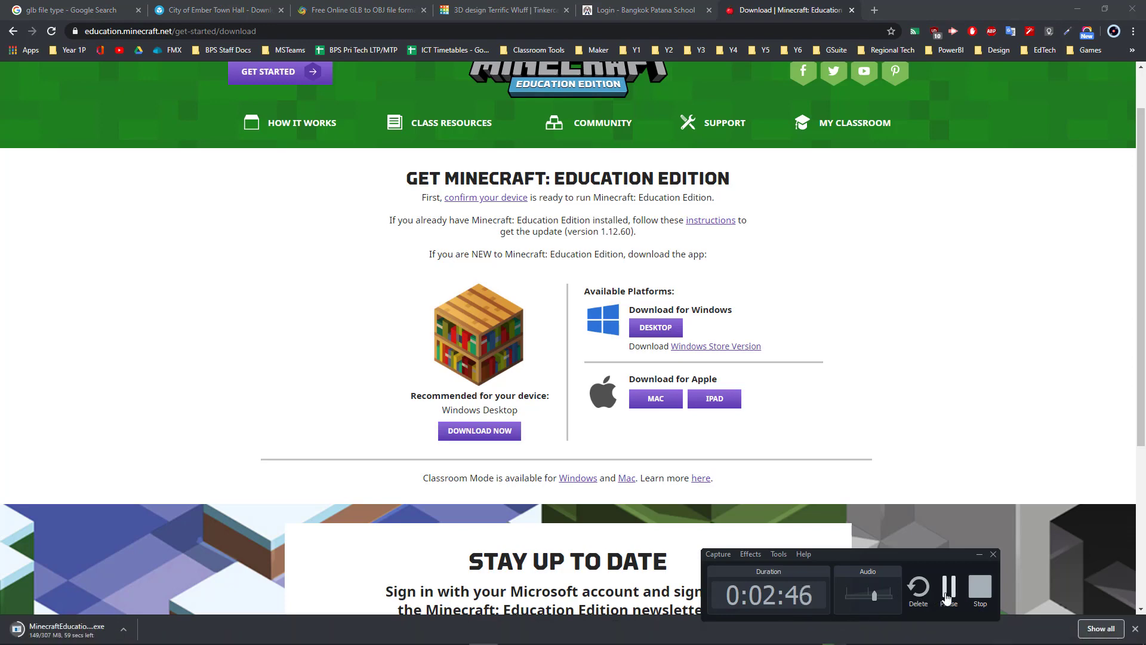
pyautogui.click(821, 539)
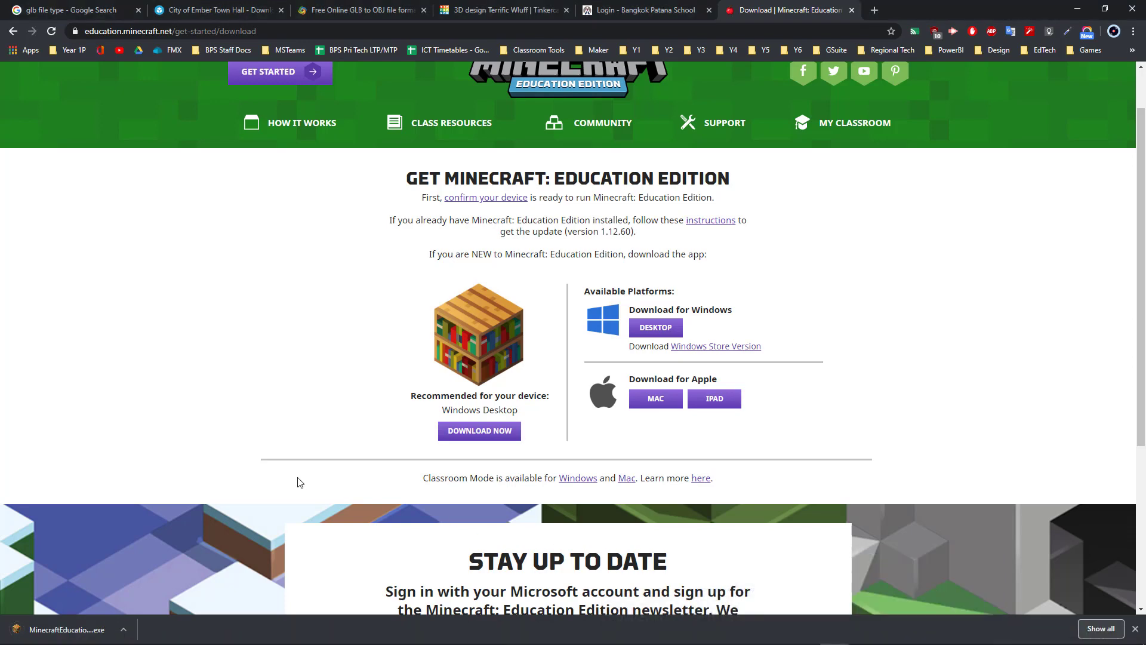
# Step: Try launching the downloaded Minecraft: Education Edition installer, locate its file in the Downloads folder, and decline the SmartScreen run request
pyautogui.click(66, 633)
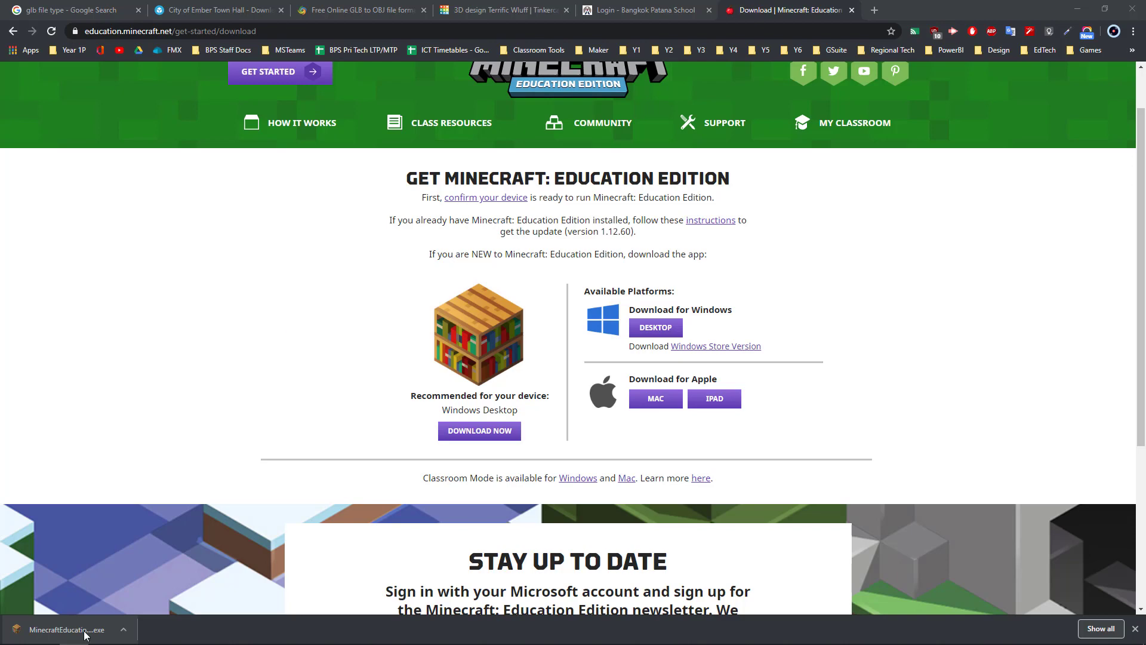
pyautogui.moveTo(123, 644)
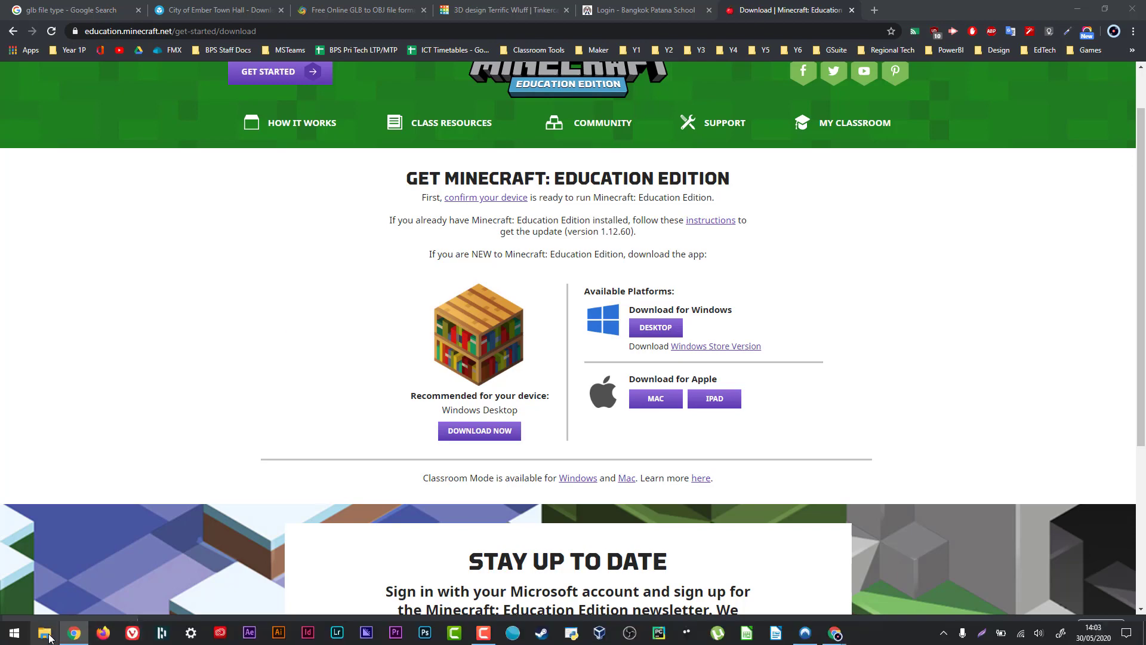
pyautogui.press('super+e')
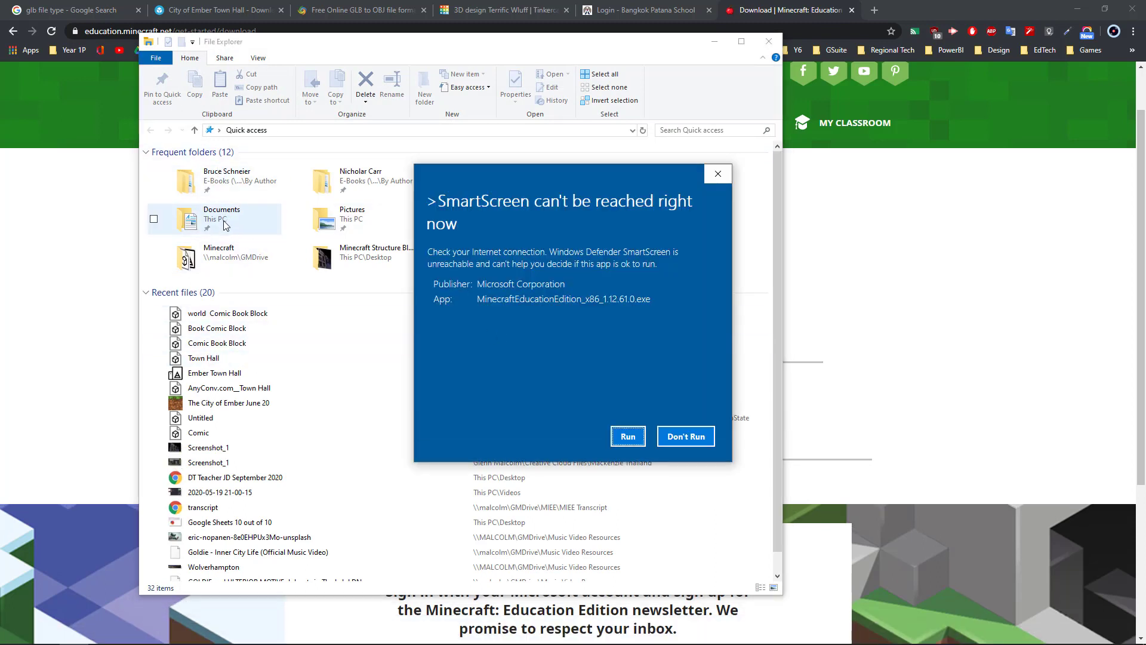
pyautogui.moveTo(508, 191); pyautogui.dragTo(706, 191)
pyautogui.doubleClick(634, 179)
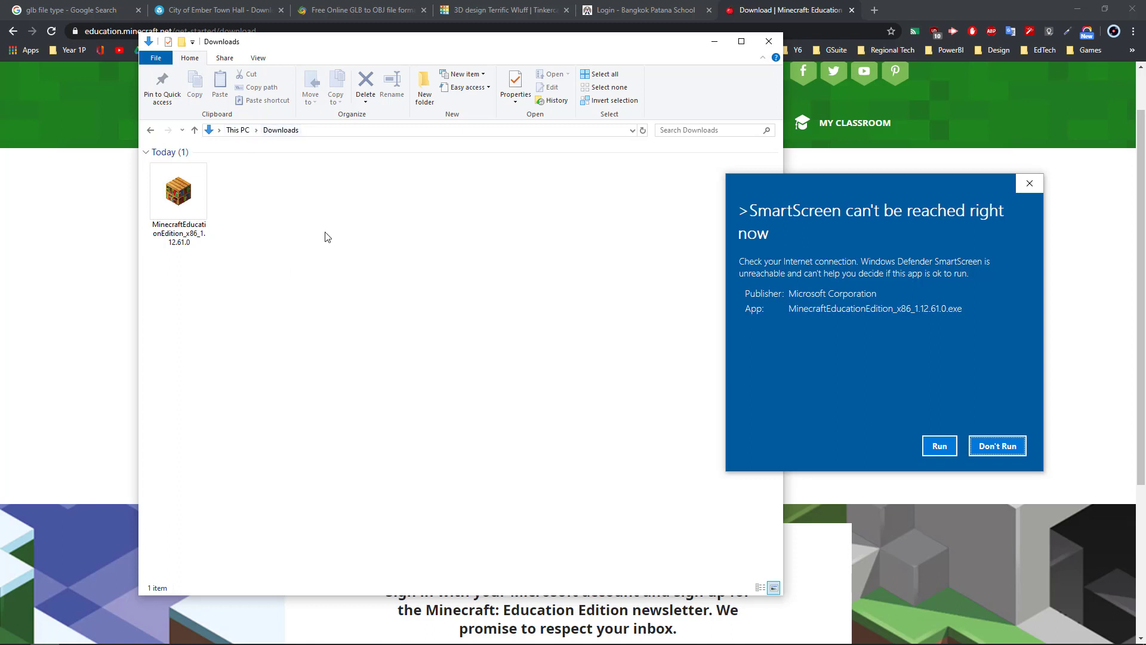
pyautogui.click(988, 448)
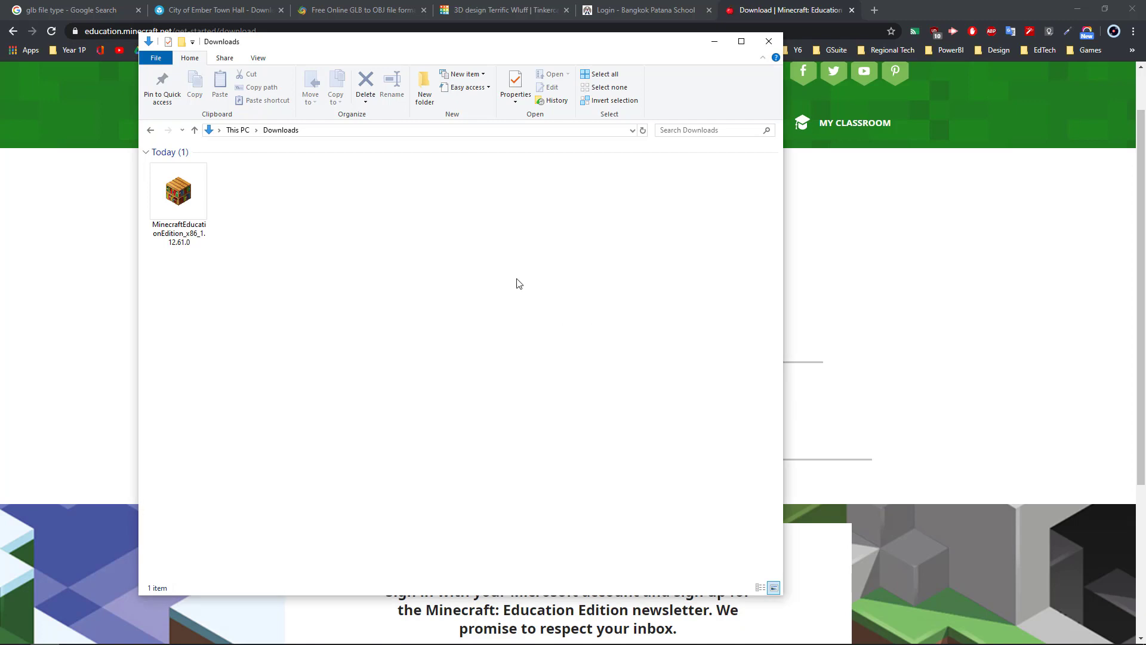
pyautogui.click(714, 42)
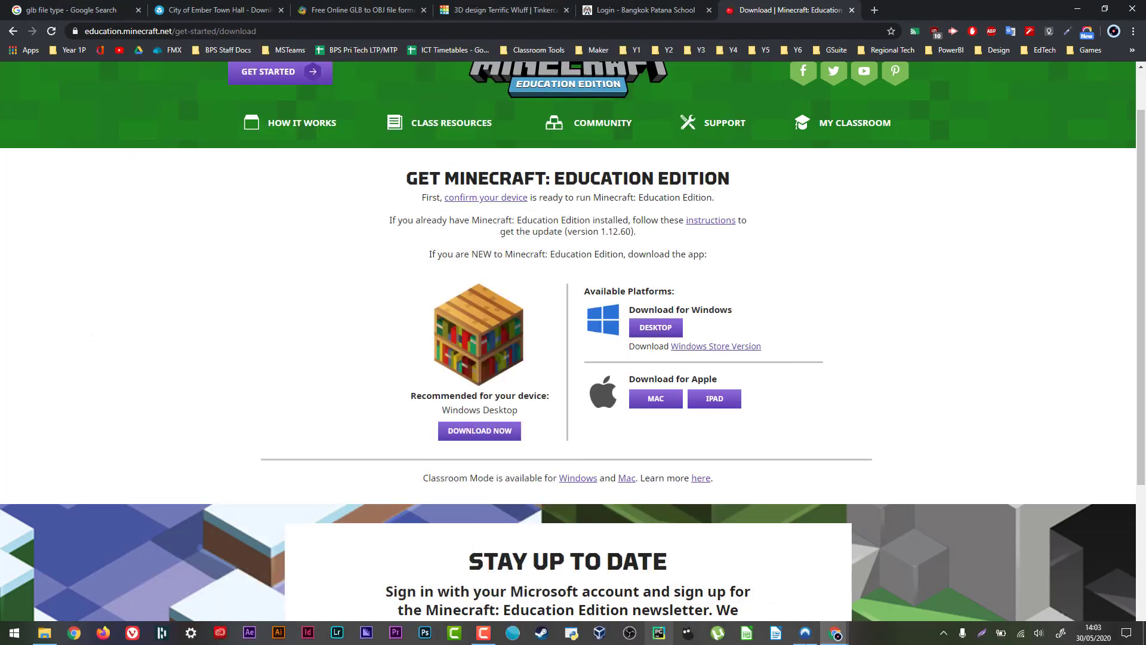
pyautogui.moveTo(812, 639)
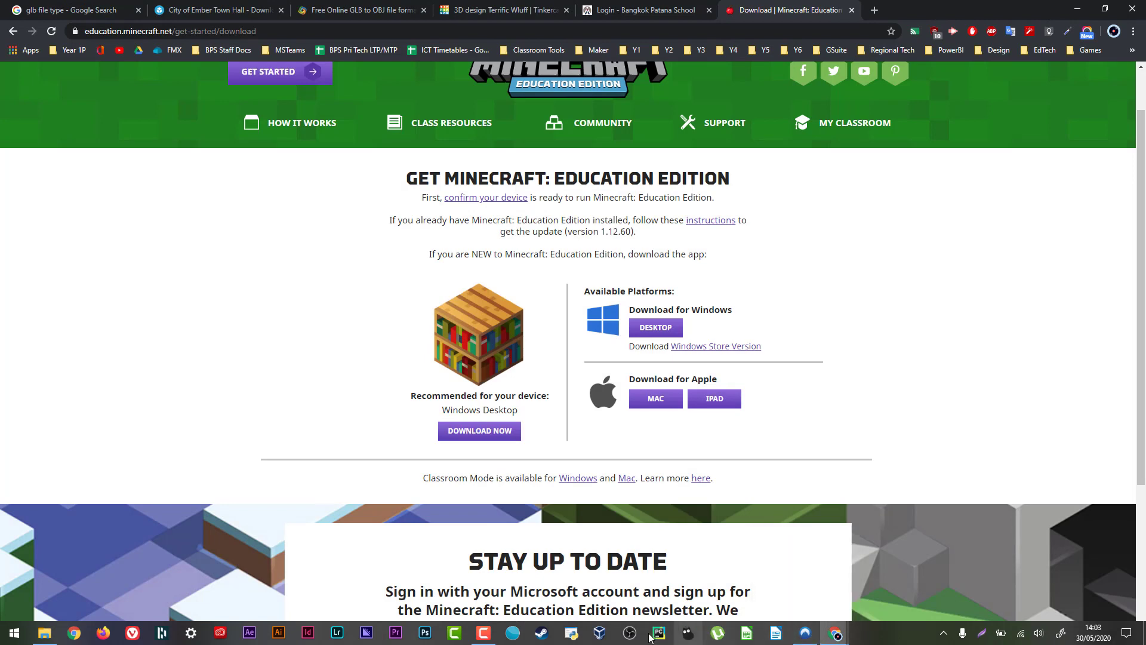
pyautogui.click(482, 635)
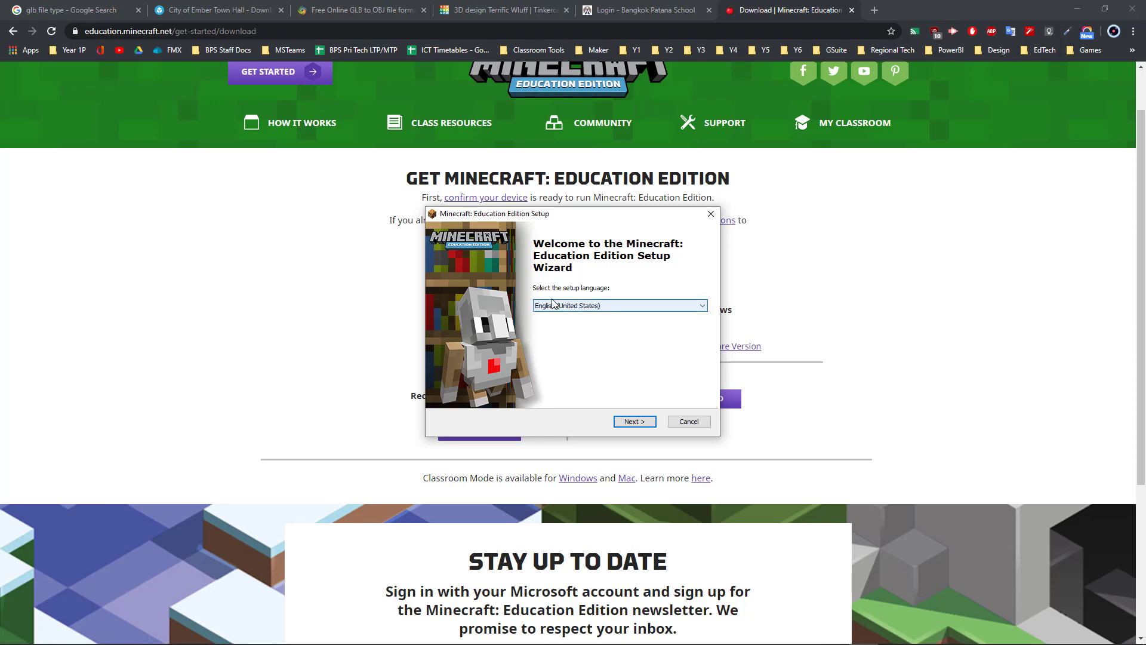
# Step: Set the setup language to English (United Kingdom) and continue the Minecraft: Education Edition setup wizard
pyautogui.click(606, 303)
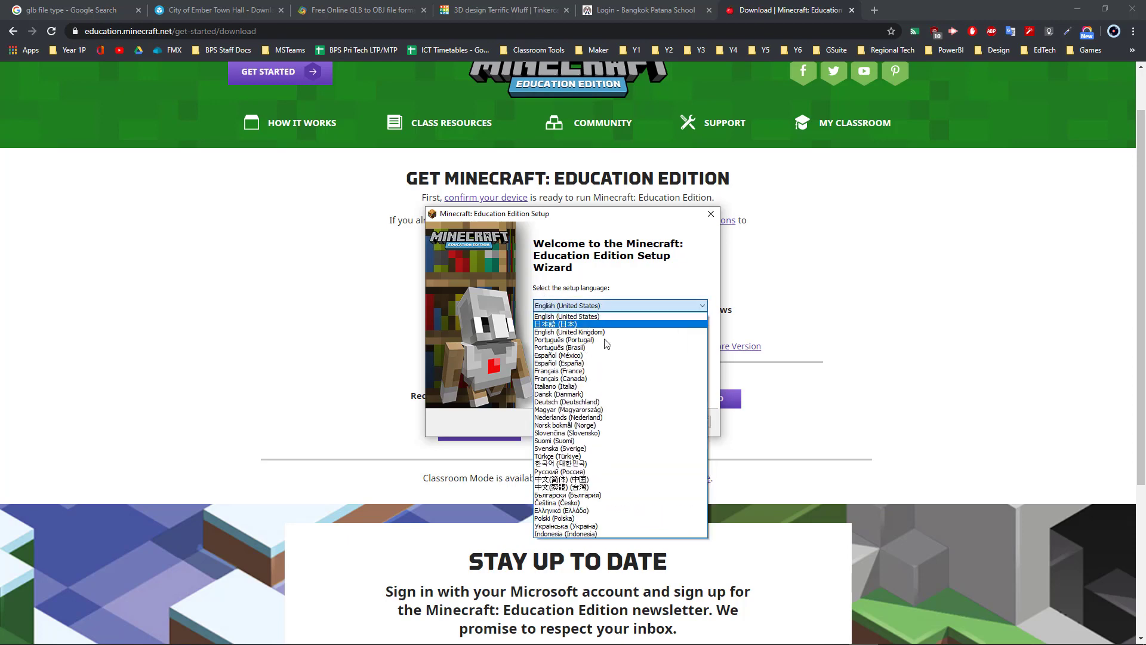
pyautogui.click(603, 333)
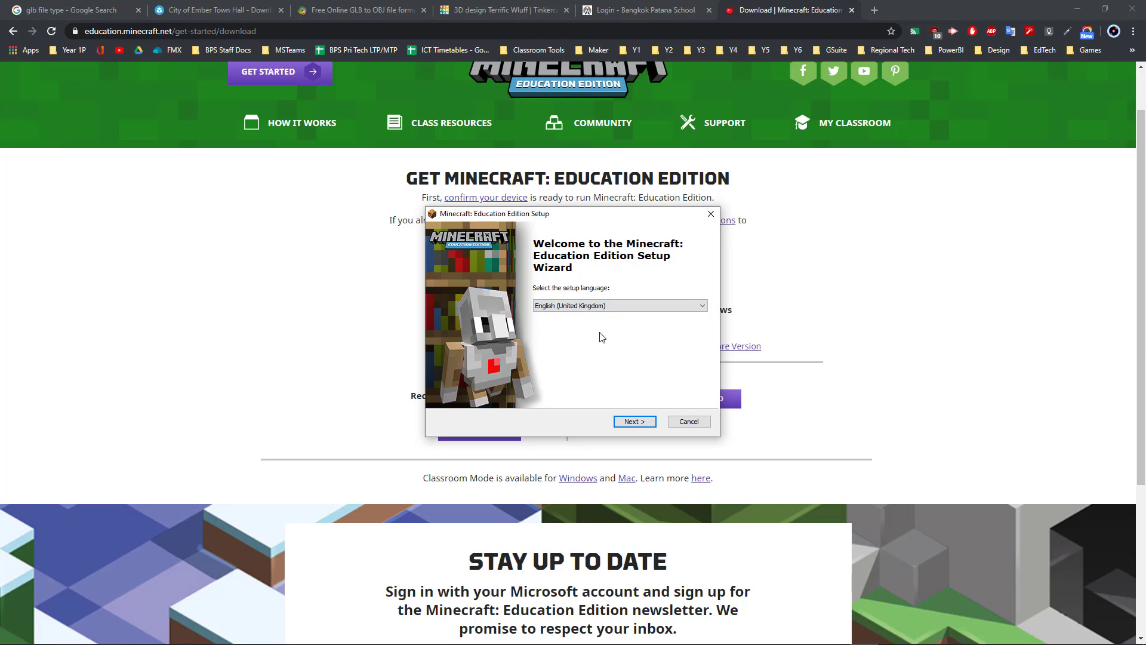
pyautogui.click(635, 421)
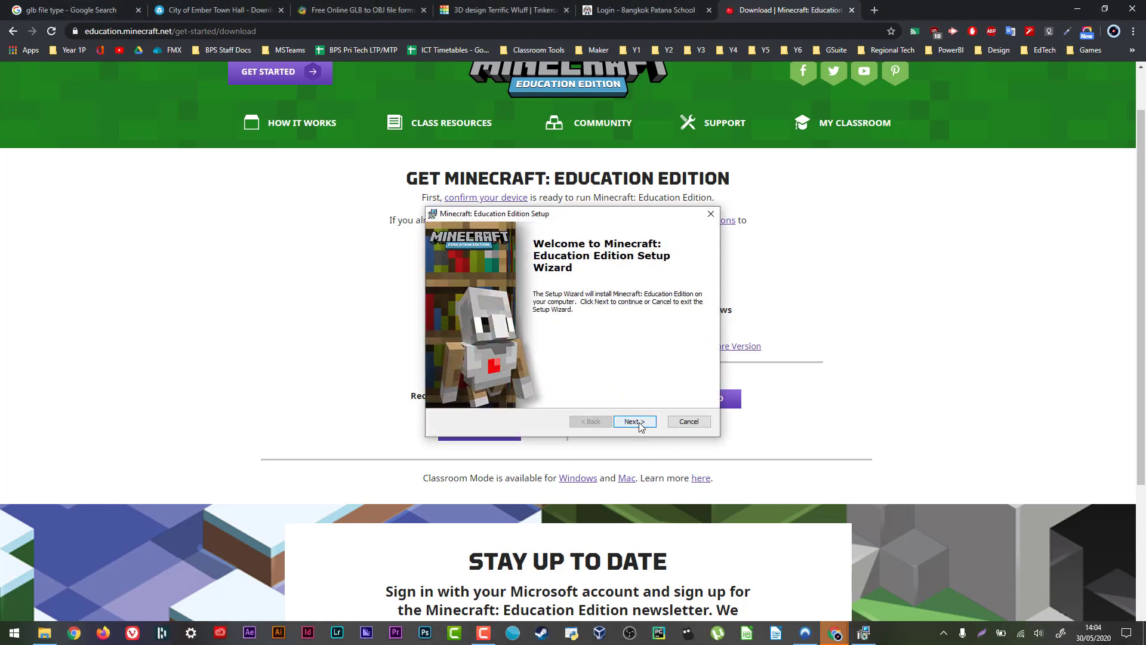
# Step: Accept the terms of the License Agreement in the setup wizard and continue to the shortcut configuration
pyautogui.click(637, 422)
pyautogui.click(510, 376)
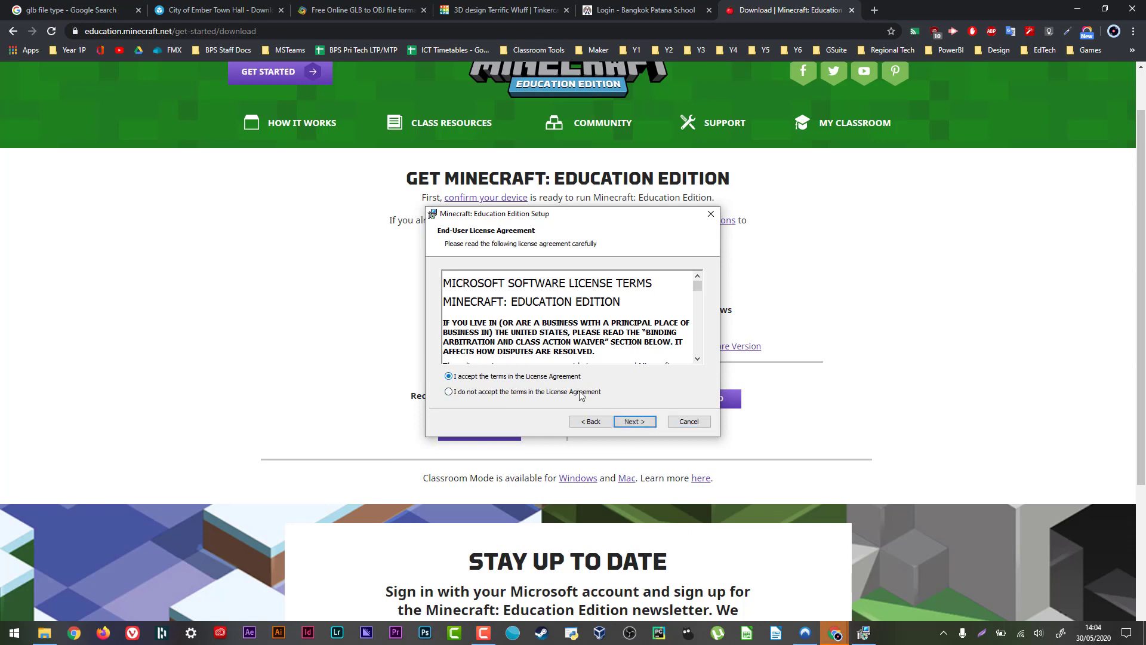
pyautogui.click(634, 421)
pyautogui.click(635, 421)
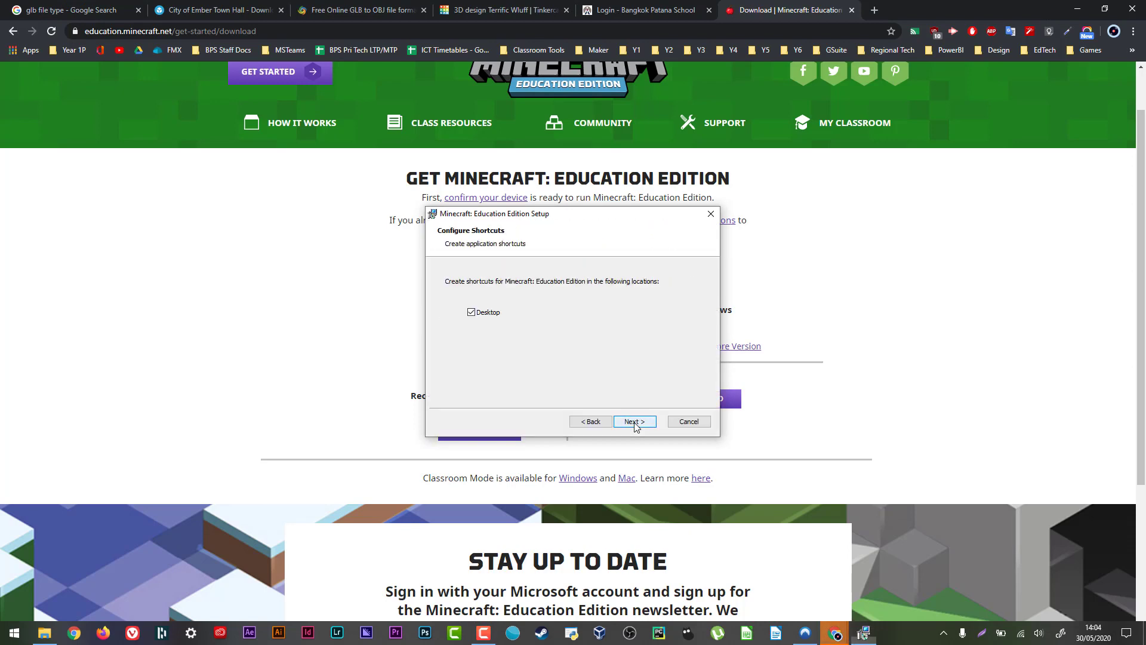
# Step: Turn off the Desktop shortcut option and start the Minecraft: Education Edition installation
pyautogui.click(486, 317)
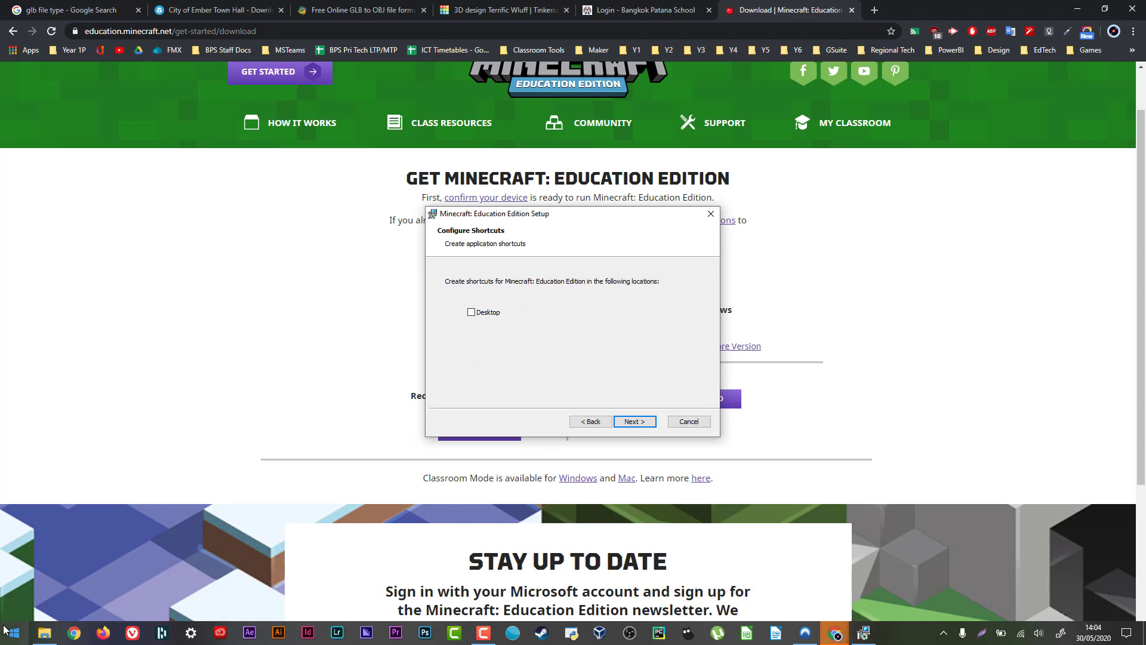
pyautogui.click(632, 421)
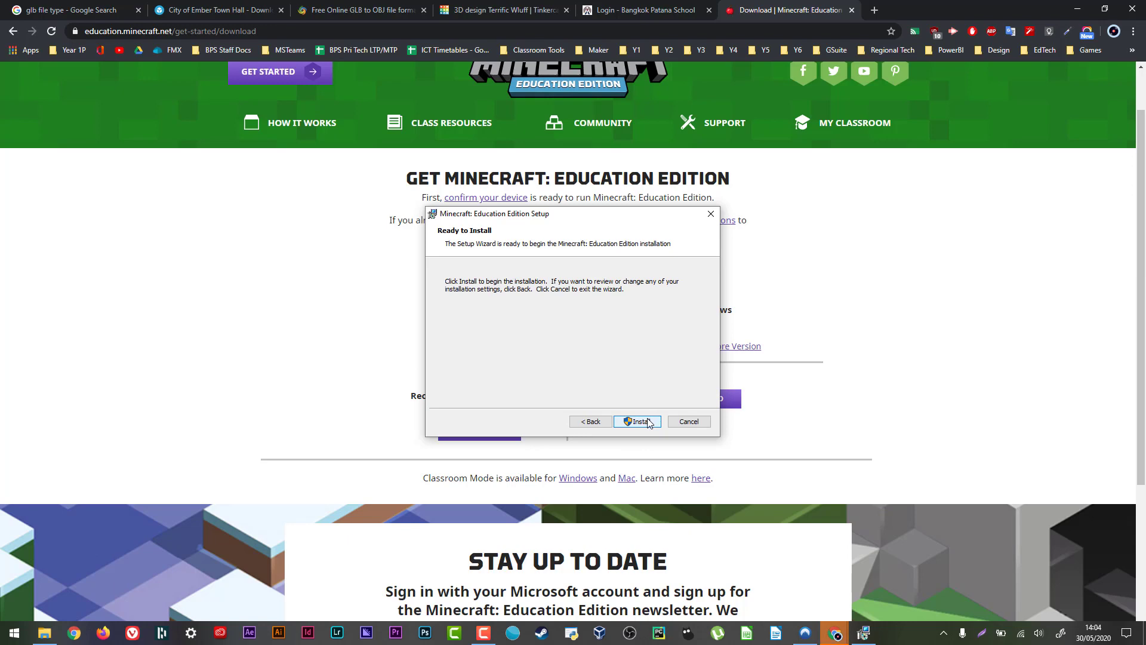
pyautogui.click(648, 421)
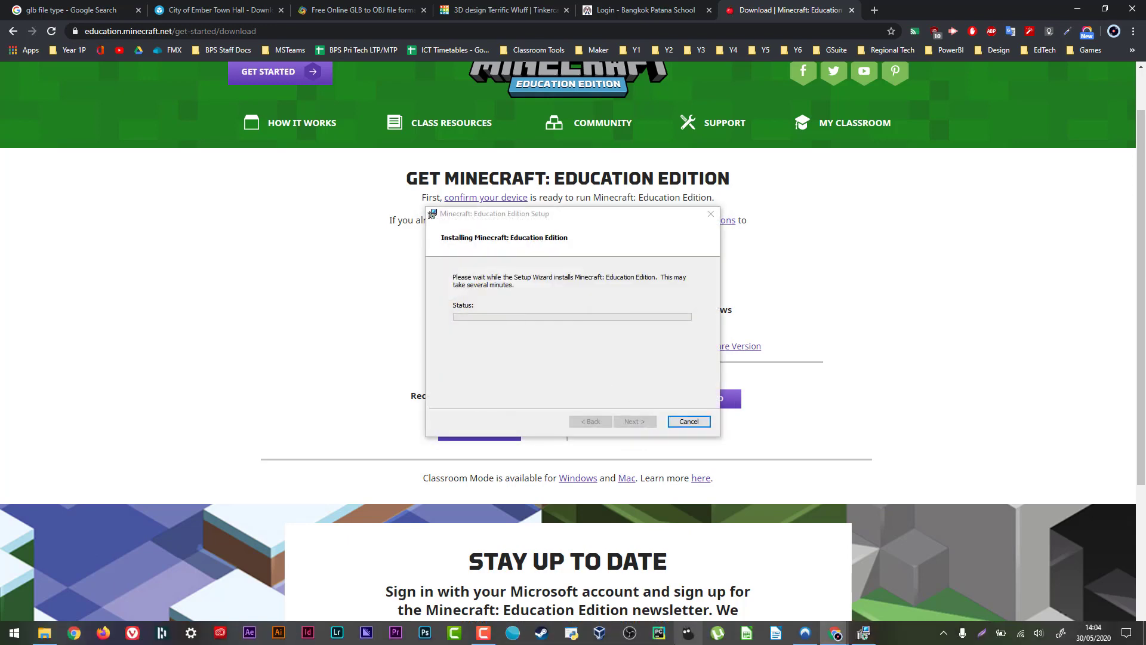
pyautogui.click(483, 633)
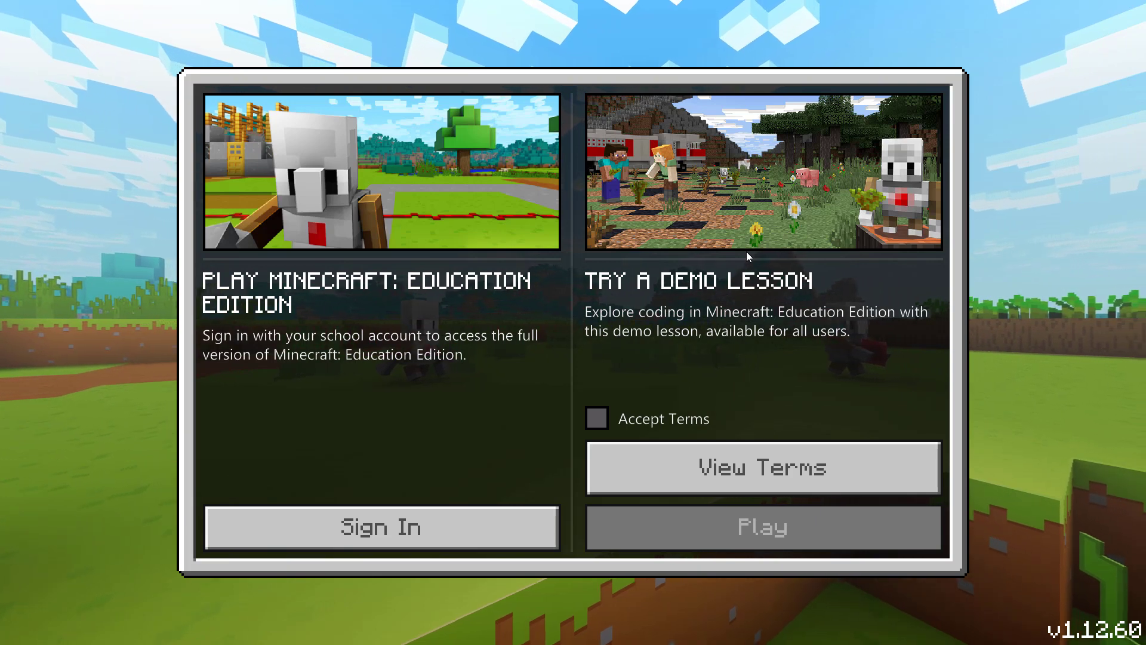
# Step: Exit Minecraft: Education Edition and minimise both browser windows and the NordVPN window to clear the desktop
pyautogui.press('Escape')
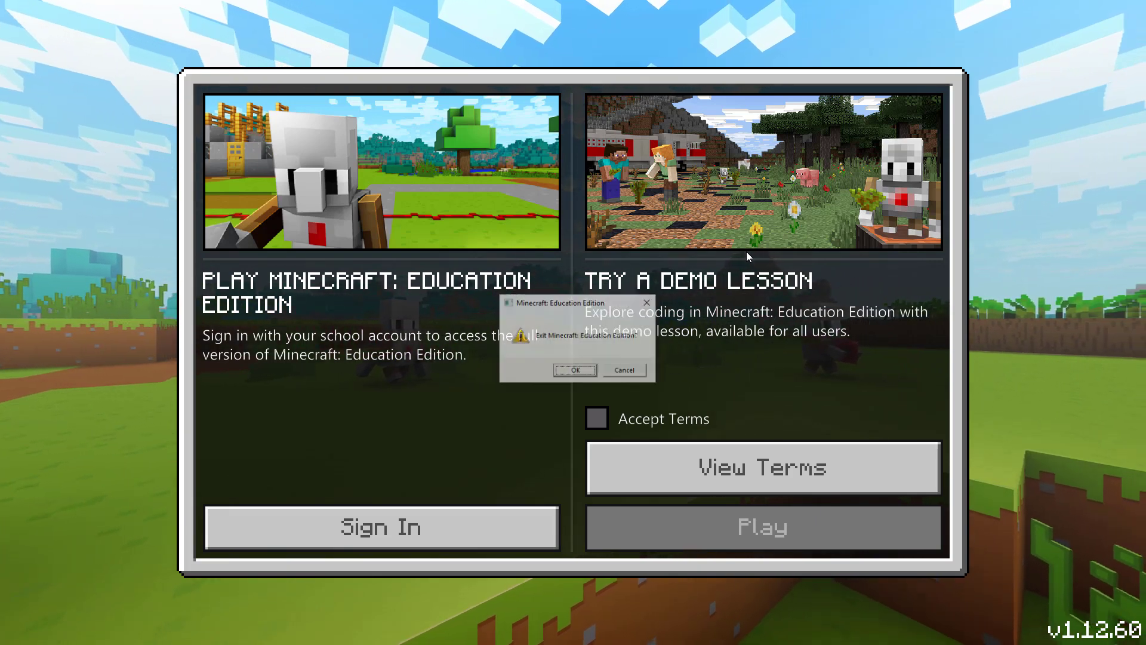
pyautogui.click(575, 371)
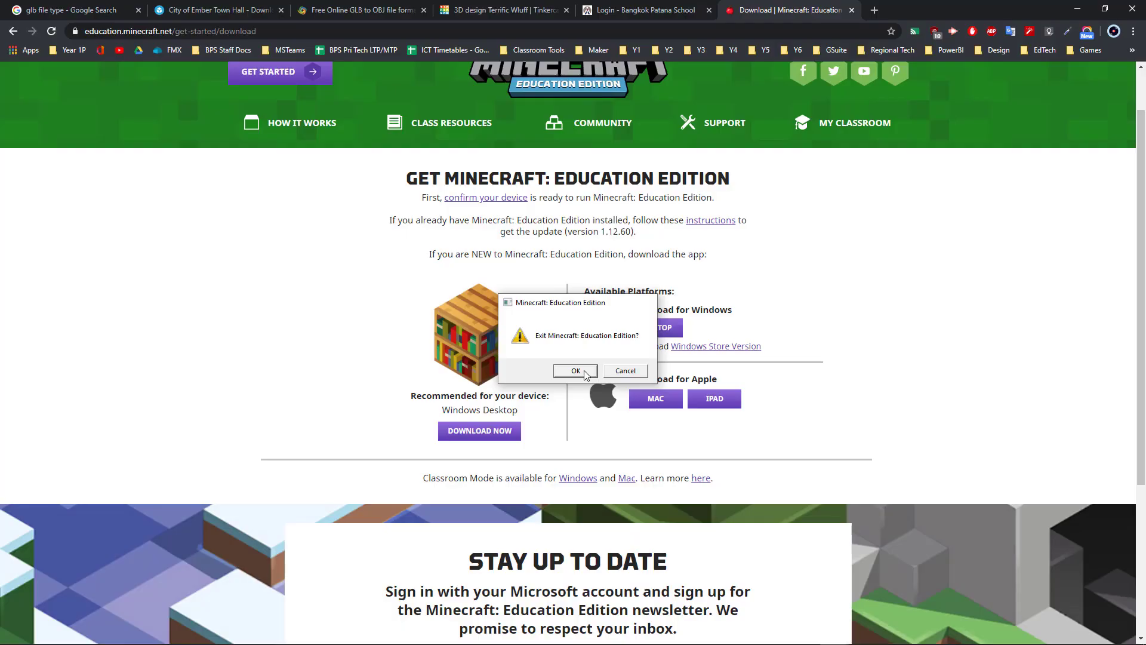
pyautogui.click(1077, 10)
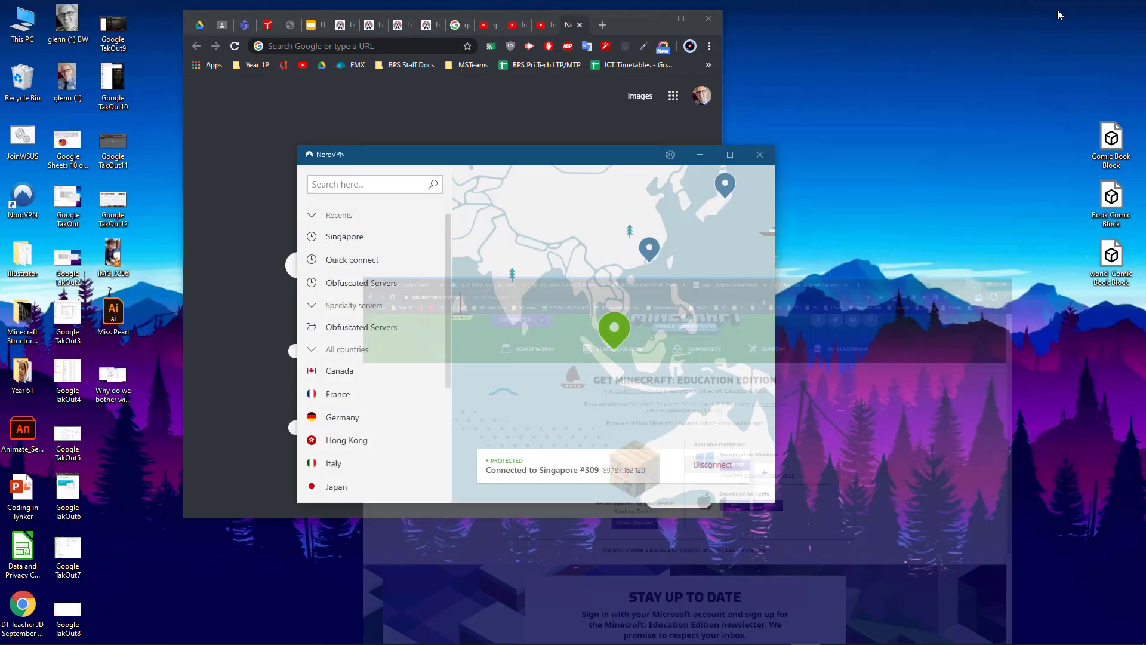
pyautogui.click(701, 154)
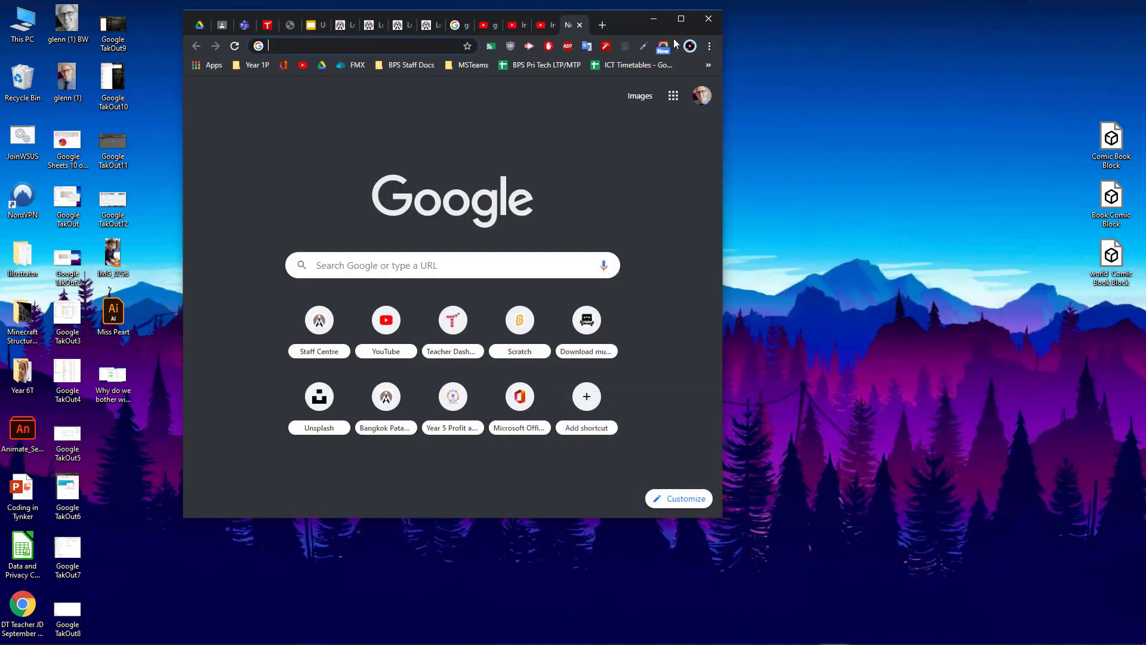
pyautogui.click(654, 18)
# Step: Find Minecraft Education Edition among the installed programs and pin it to the taskbar
pyautogui.click(14, 634)
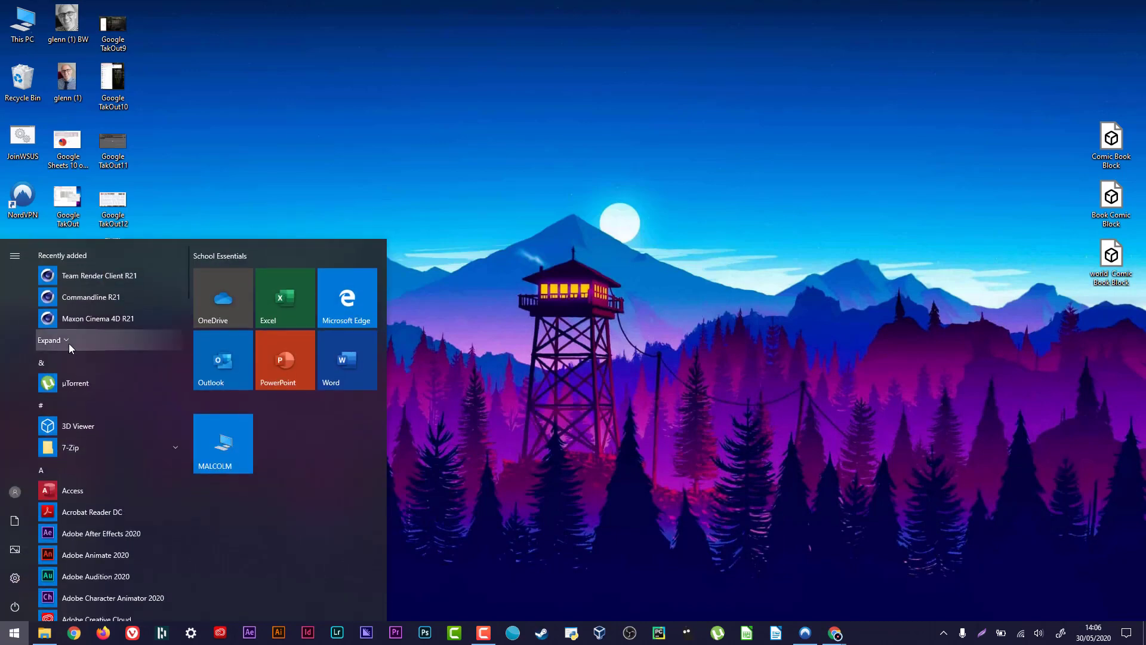
pyautogui.click(69, 342)
pyautogui.scroll(-15, 93, 471)
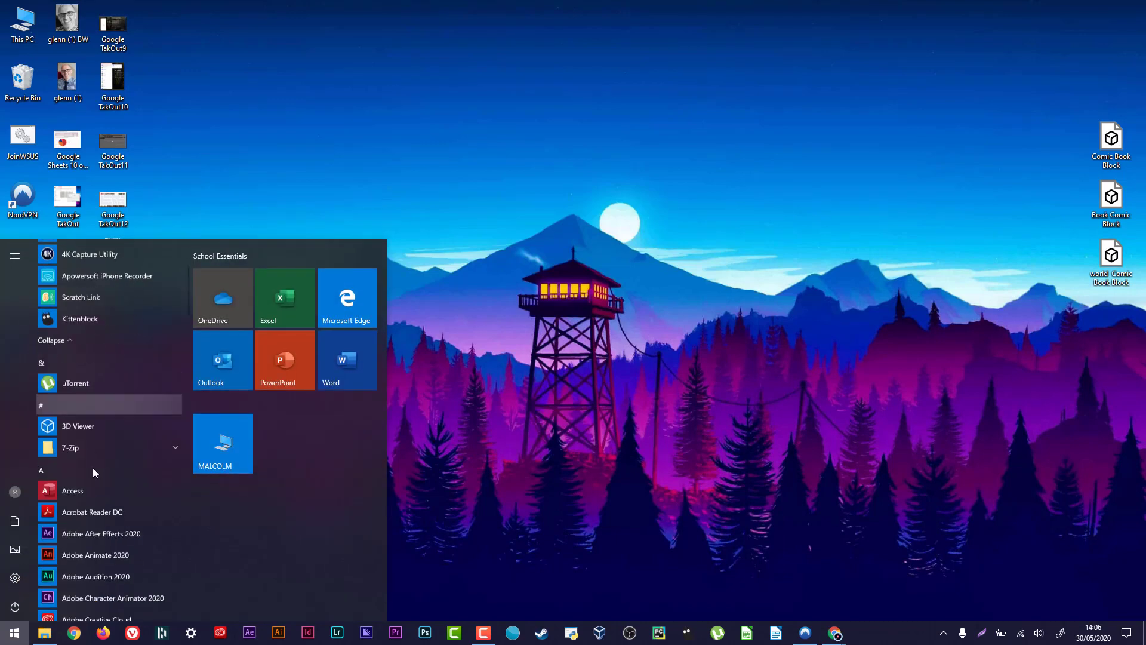
pyautogui.scroll(-7, 87, 473)
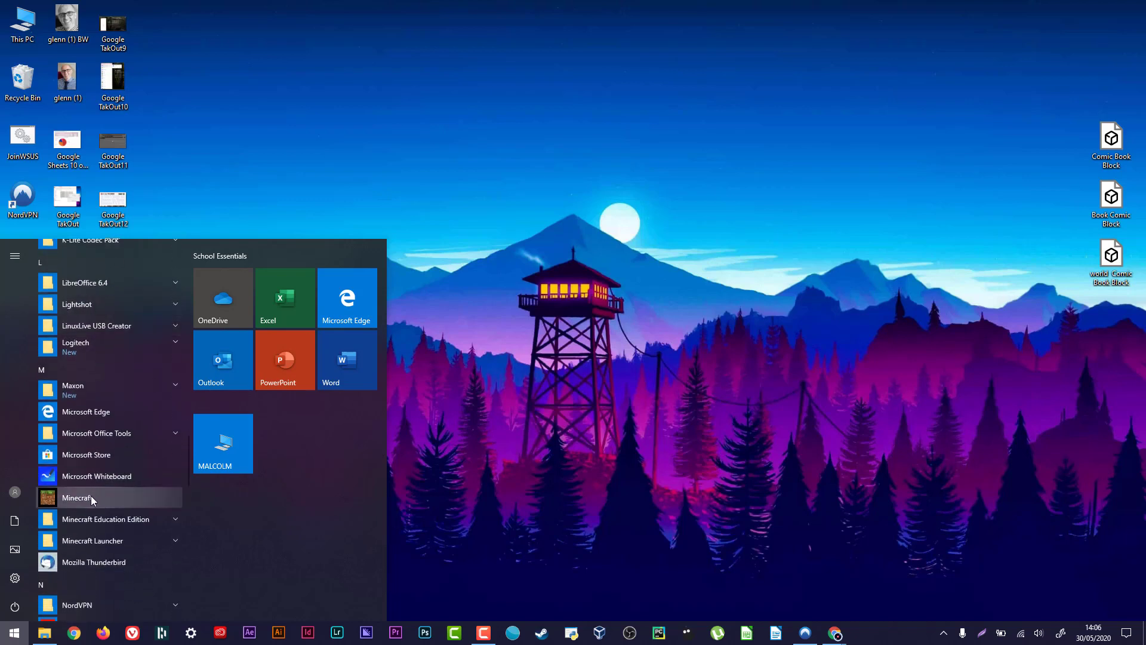
pyautogui.click(127, 519)
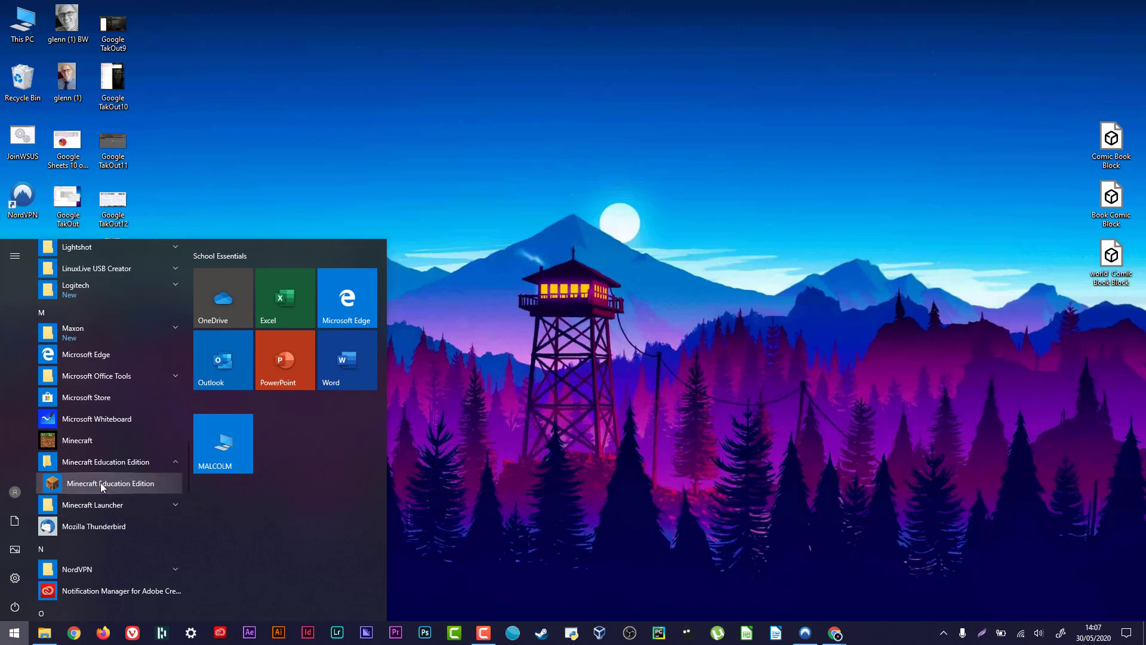
pyautogui.rightClick(102, 483)
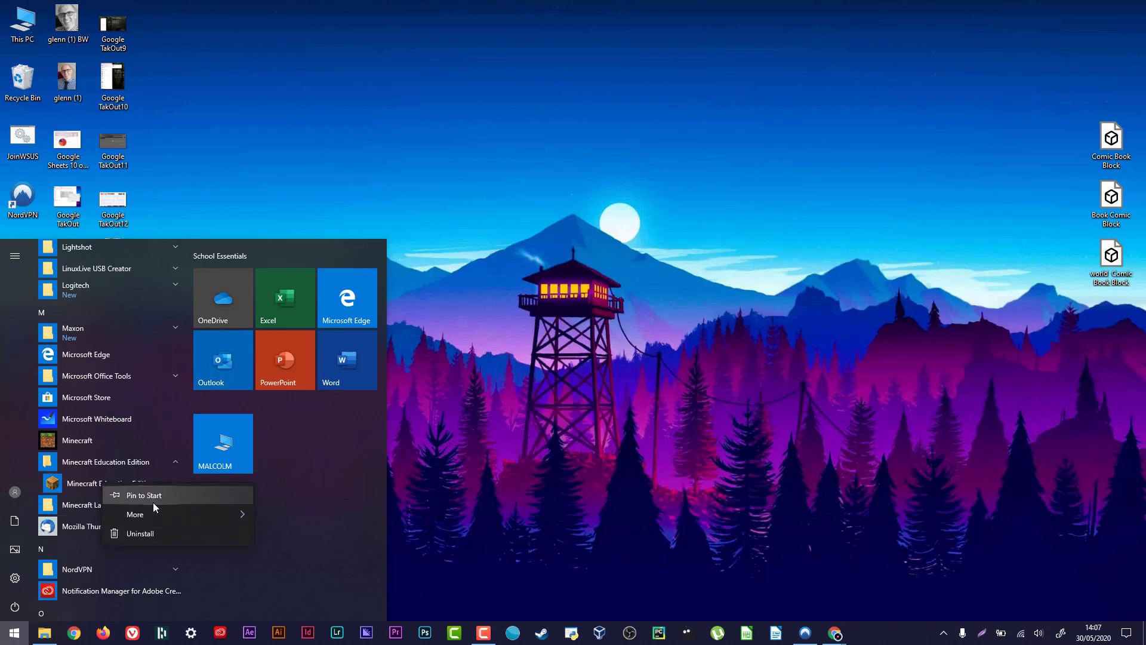
pyautogui.moveTo(152, 515)
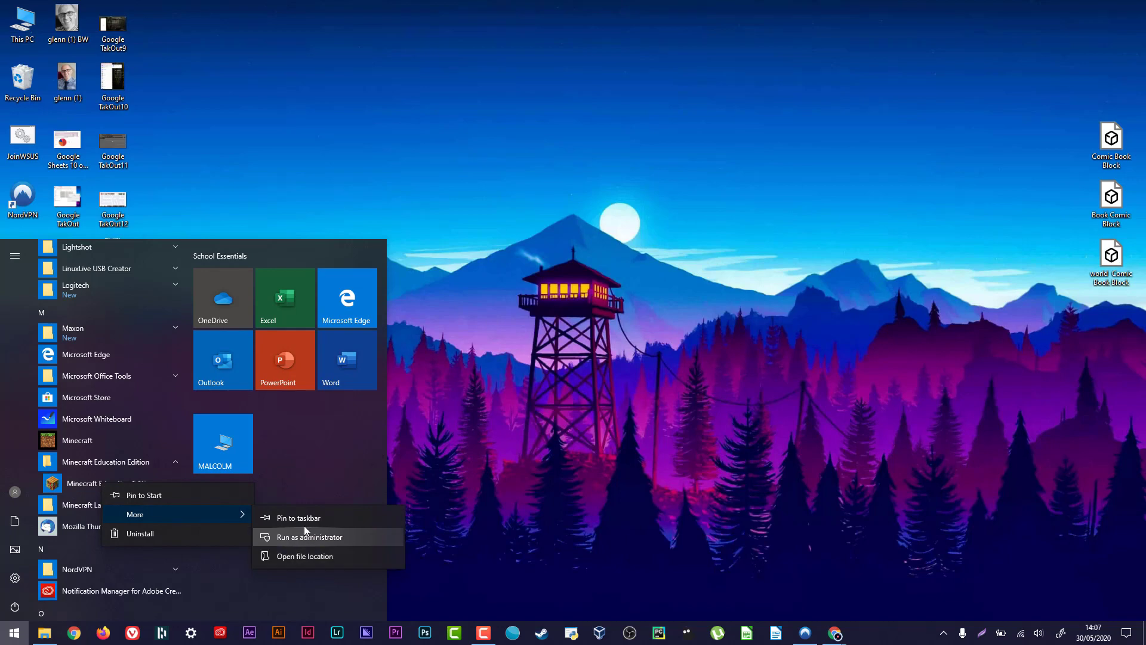
pyautogui.click(319, 518)
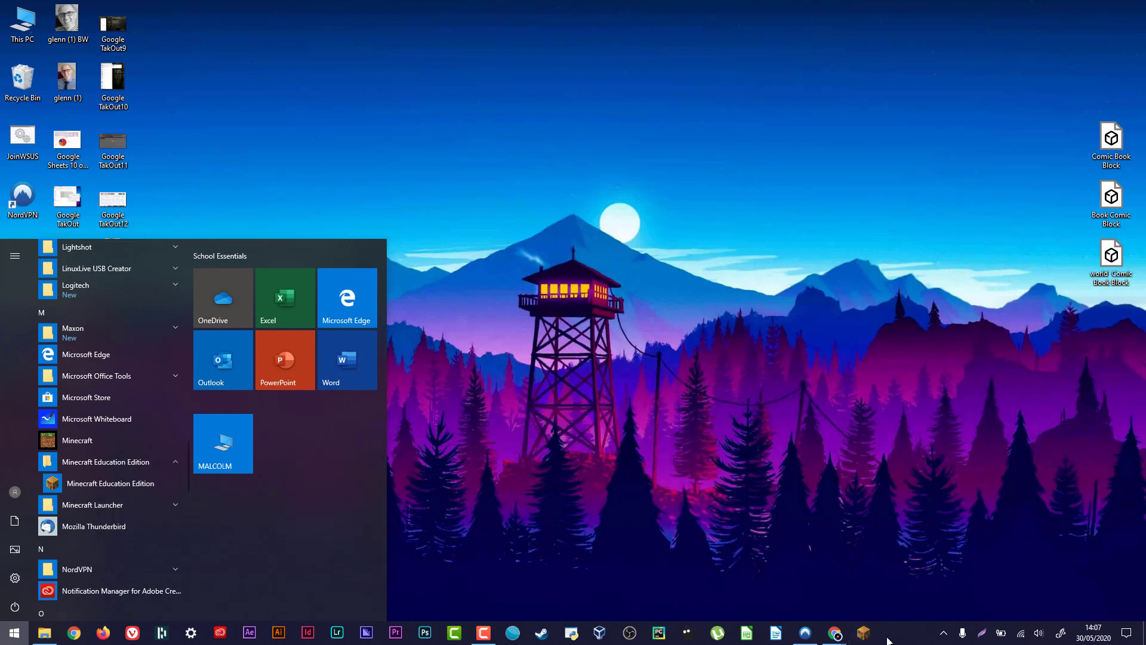
pyautogui.click(883, 571)
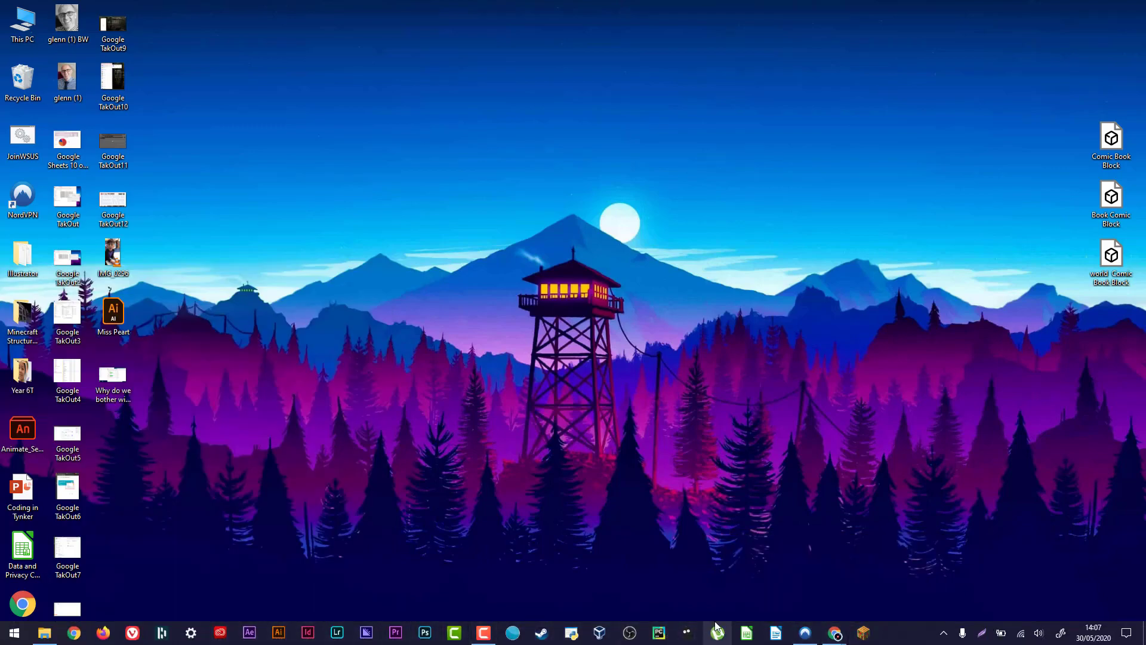
pyautogui.click(484, 633)
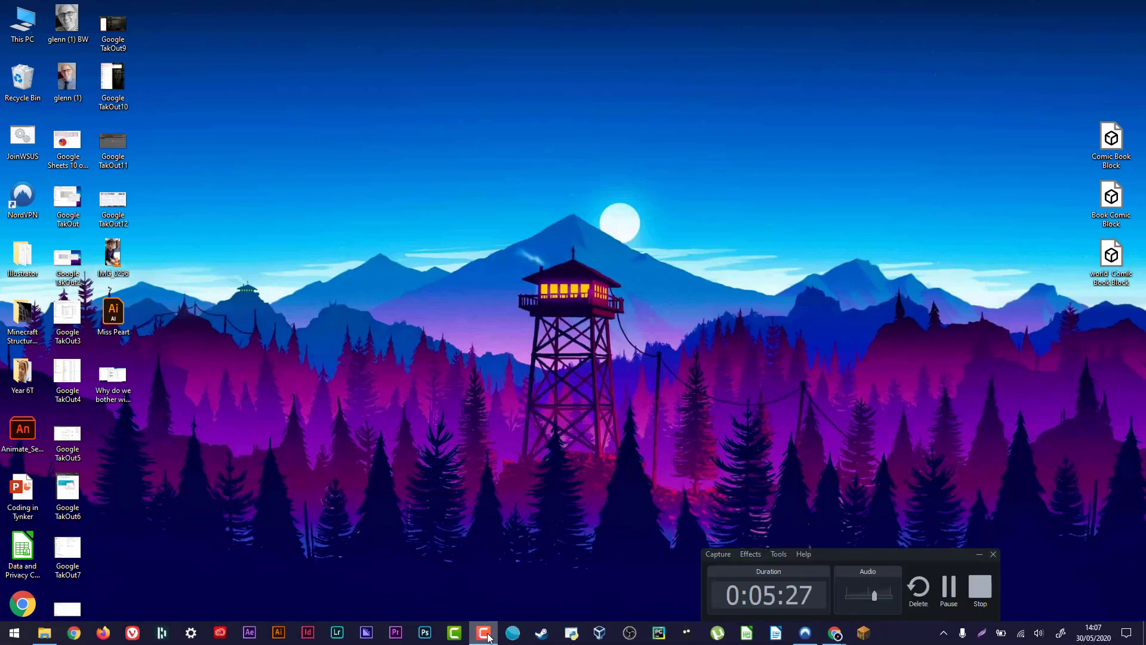